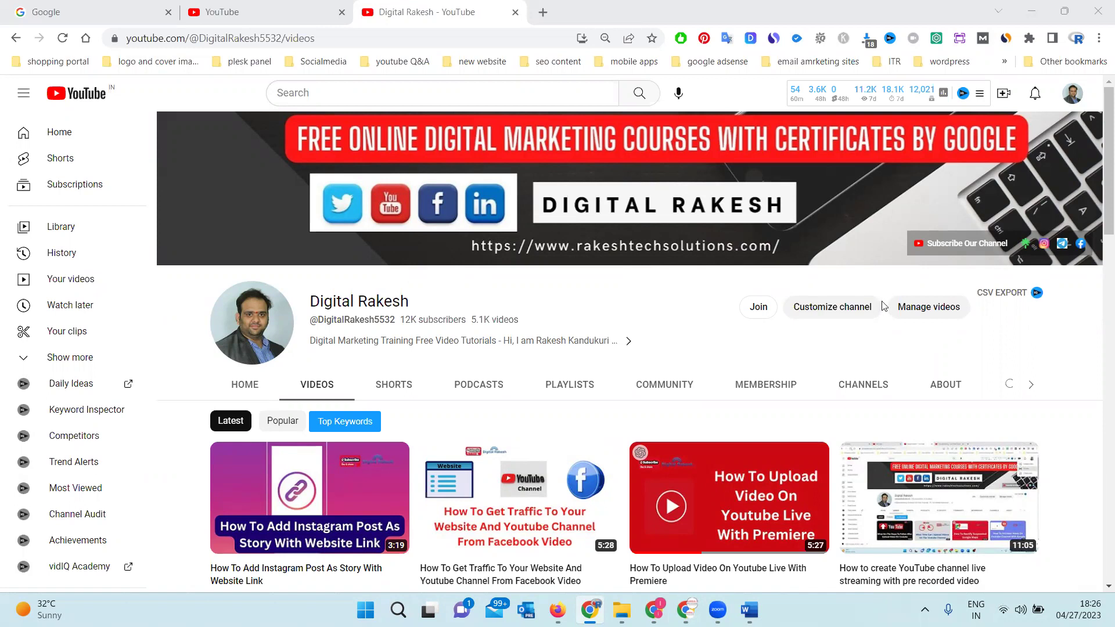
Step: Switch from the YouTube channel's videos page to the Google search tab
click(44, 11)
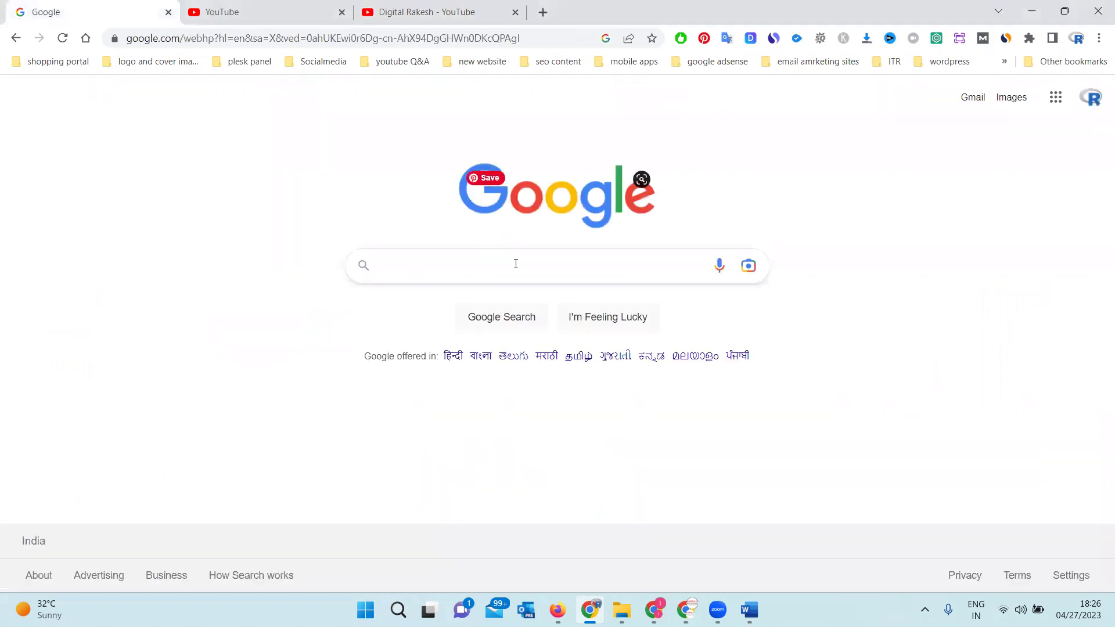
Step: Search Google for vidiq
click(491, 265)
text(vidiq)
key(Down)
key(Return)
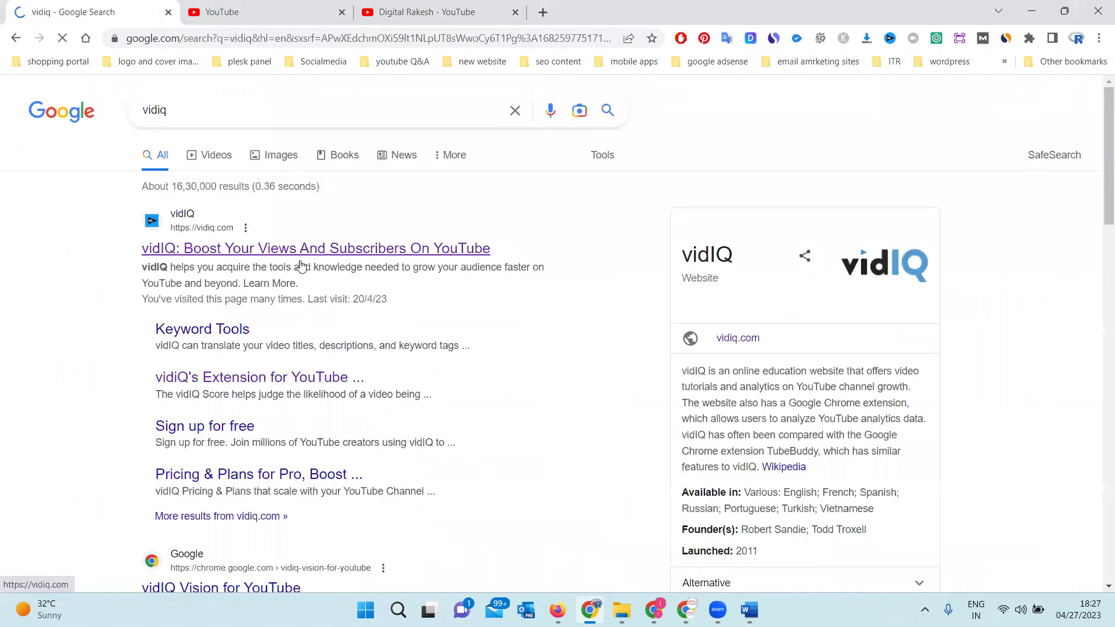
Step: Open the vidIQ Vision store listing and vidiq.com results in new tabs, viewing vidiq.com
scroll(261, 244, down, 6)
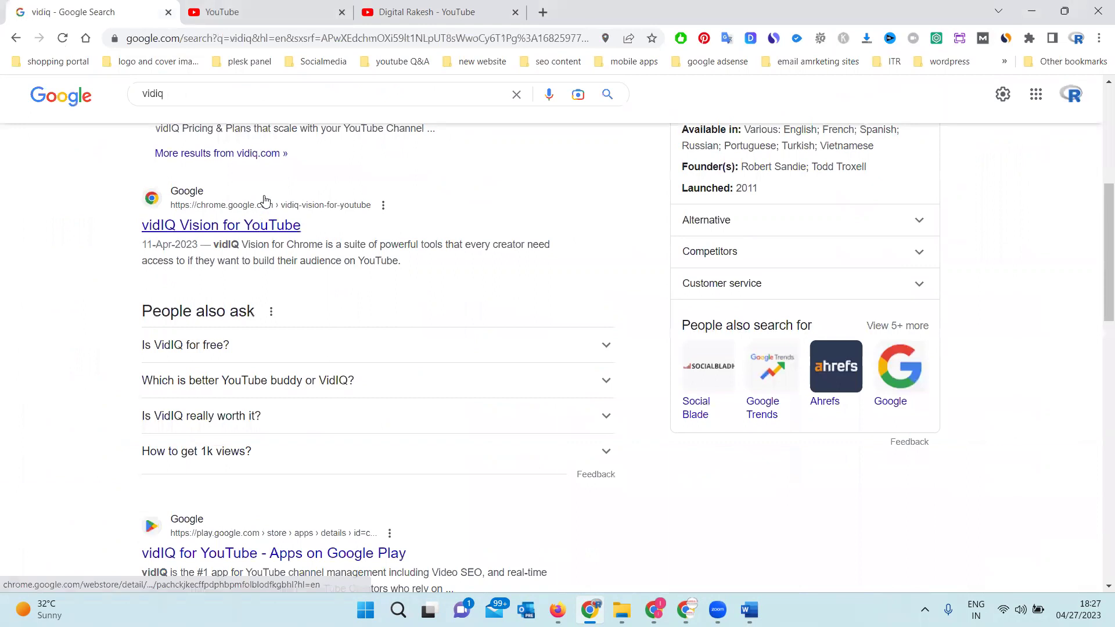
middle_click(258, 225)
scroll(255, 223, up, 5)
middle_click(244, 176)
click(380, 8)
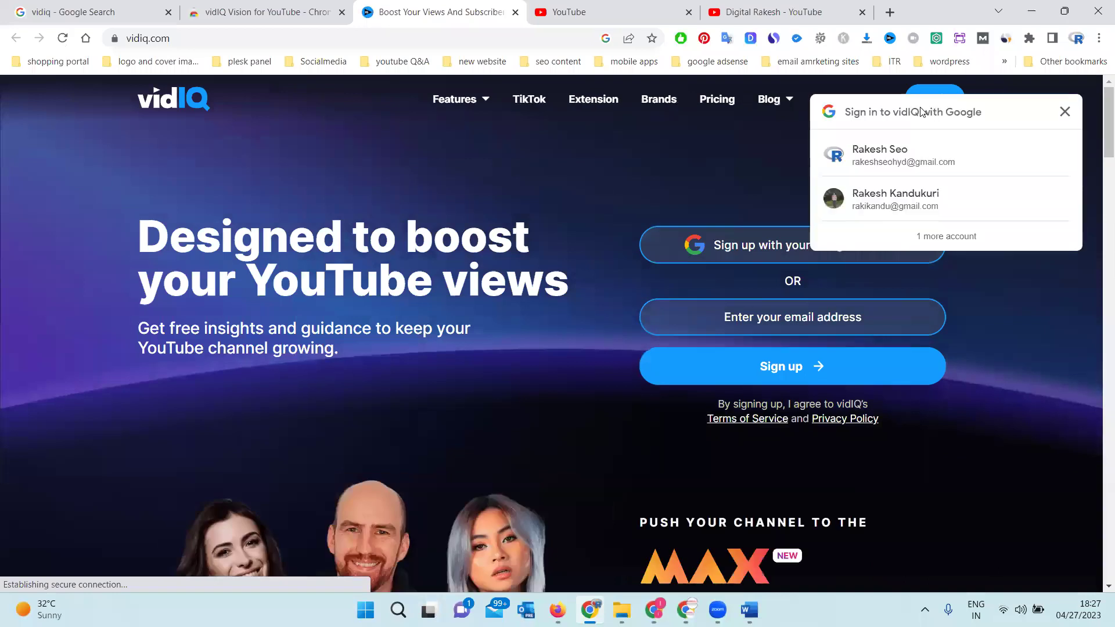
Step: Sign in to vidIQ with the Google account
click(880, 164)
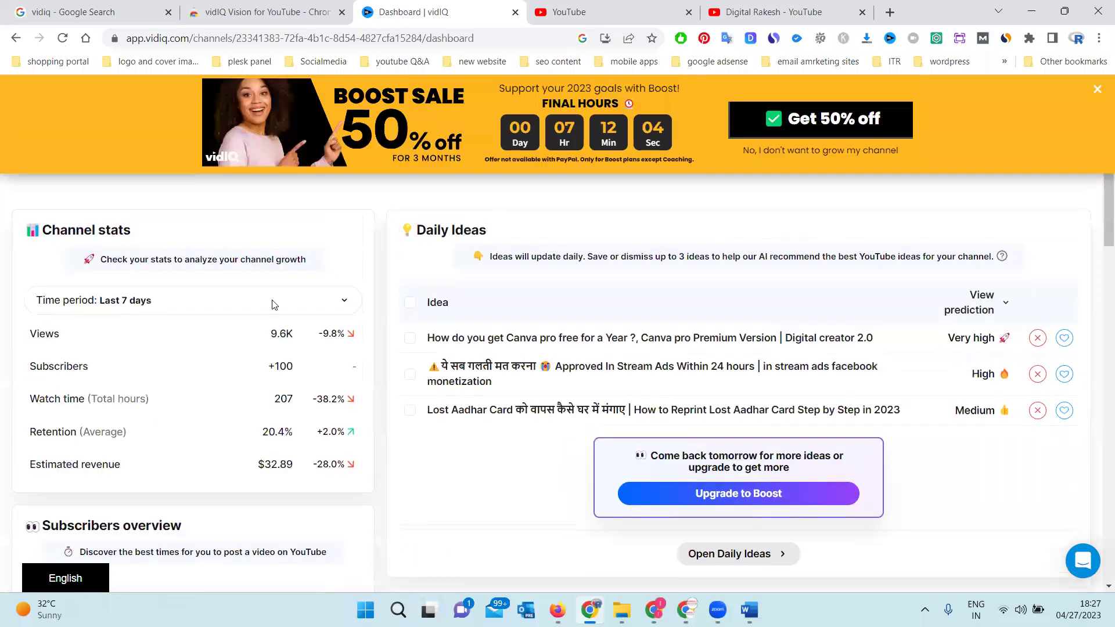
scroll(80, 409, down, 4)
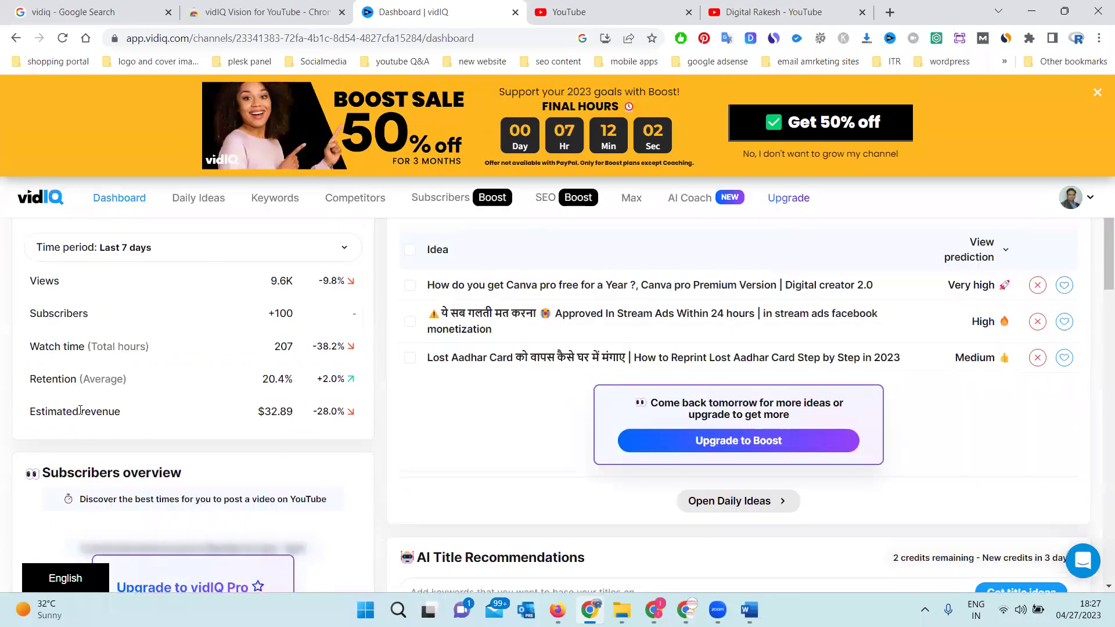
scroll(163, 314, up, 2)
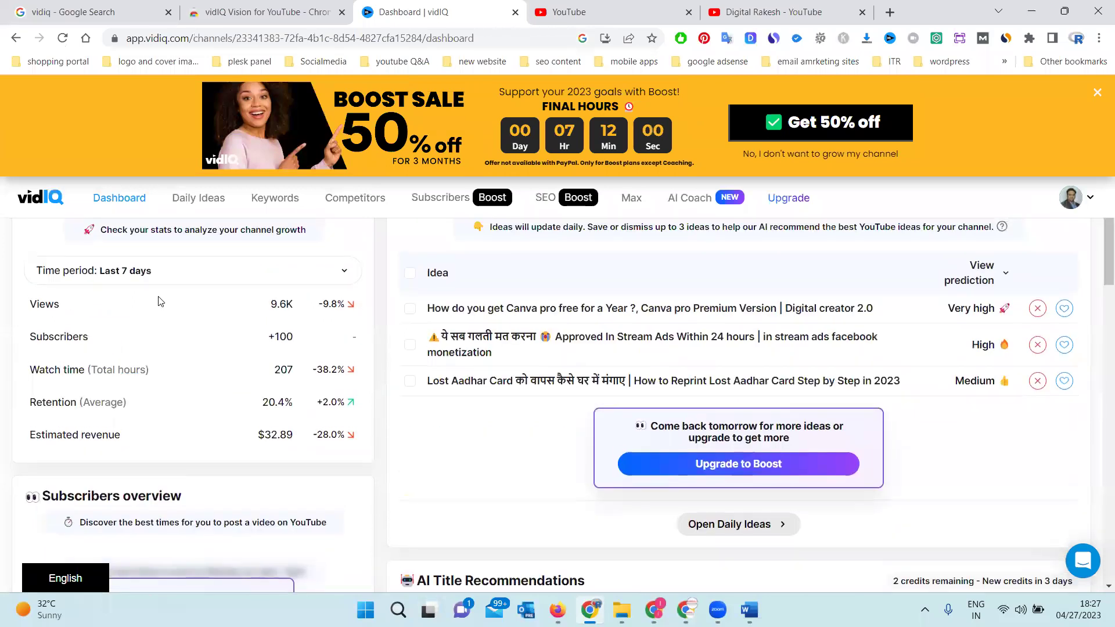
Step: Browse the Daily ideas suggestions, then bring up the vidIQ Vision store listing
click(177, 195)
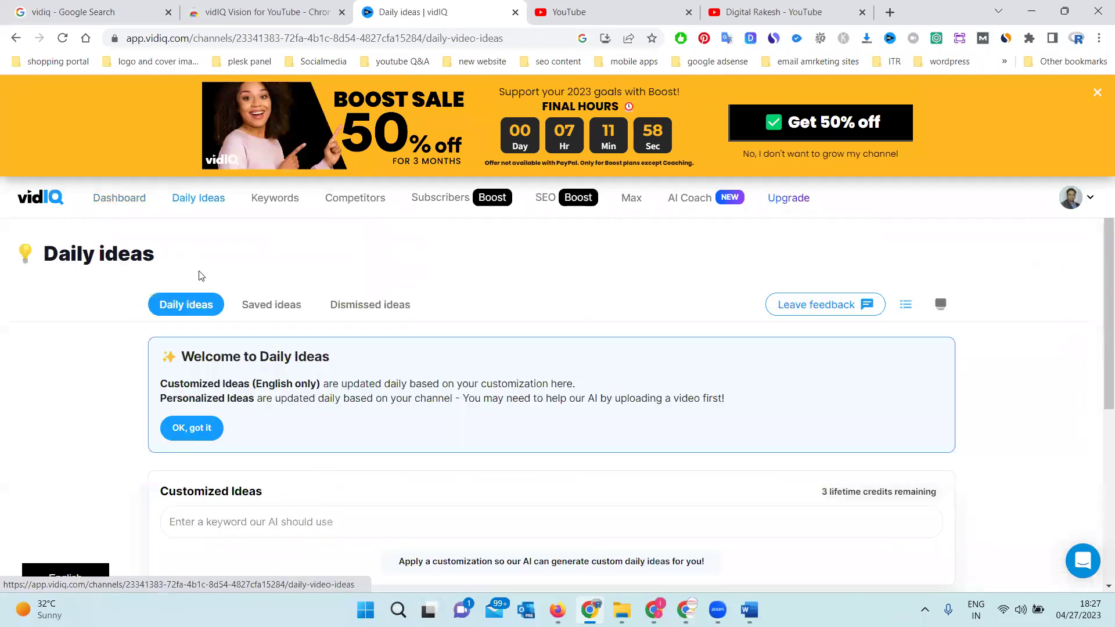
scroll(197, 281, down, 5)
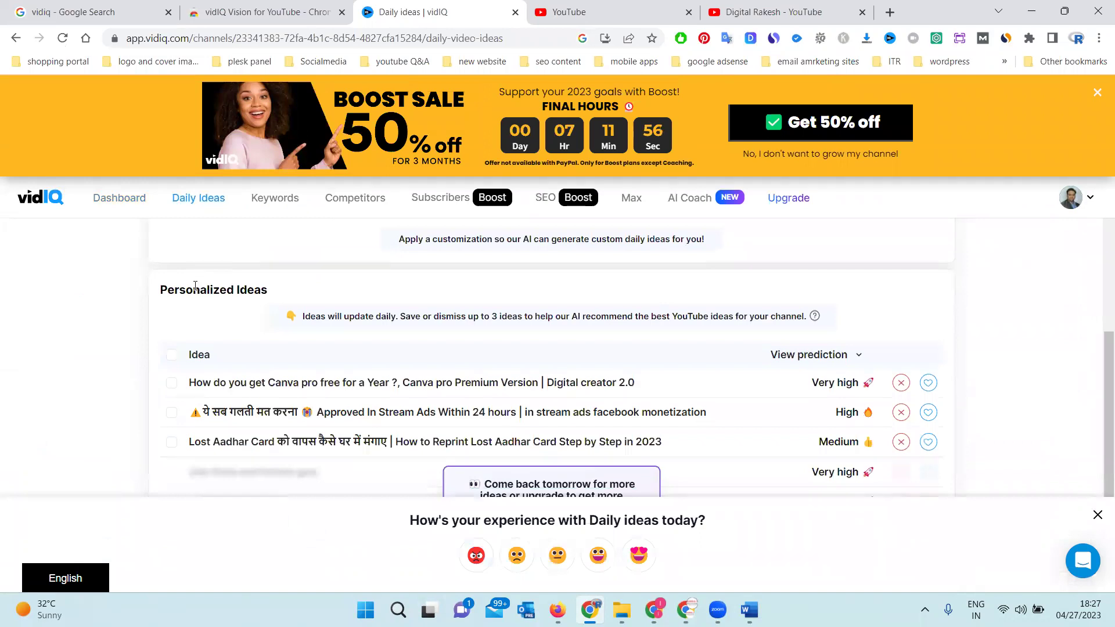
scroll(195, 286, down, 2)
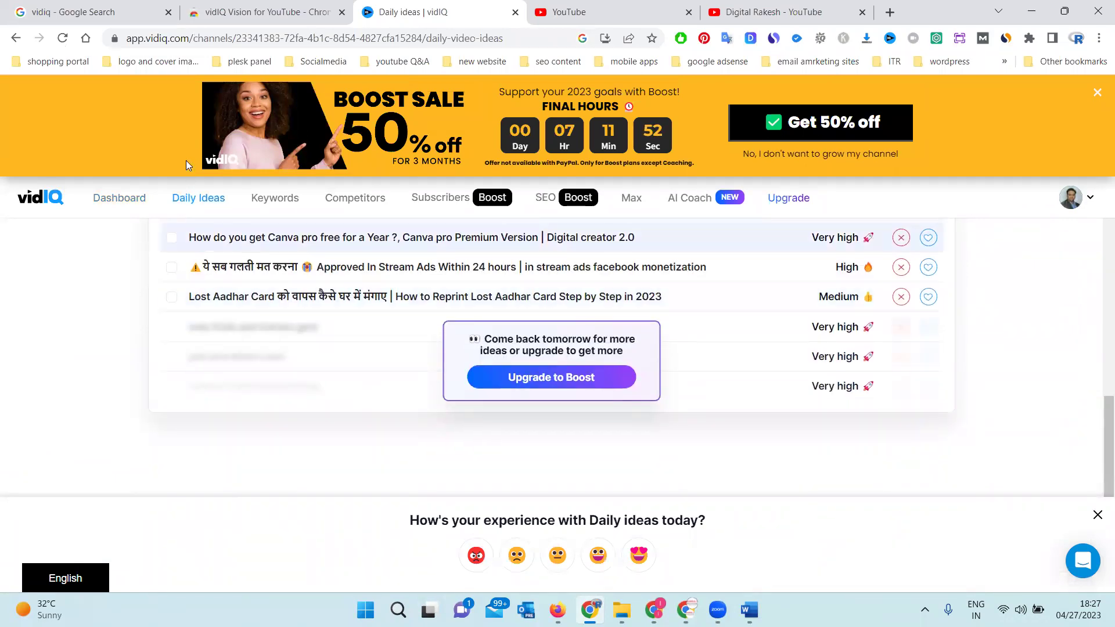
click(240, 13)
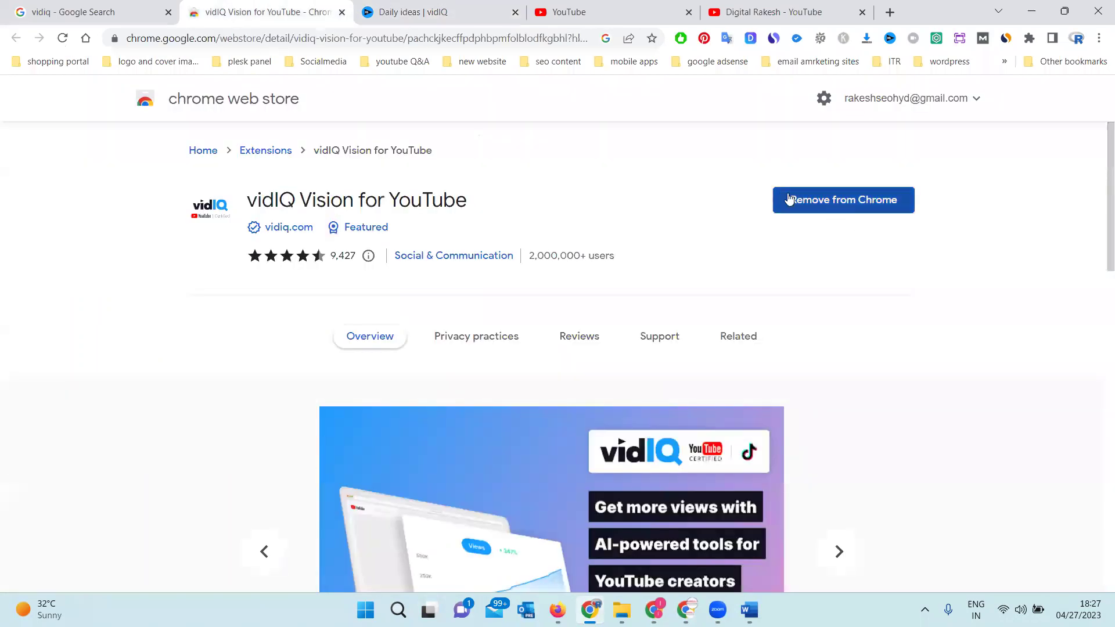
Step: Close the Web Store and Daily ideas tabs and open YouTube's Explore > Trending feed
click(342, 13)
click(342, 13)
click(263, 16)
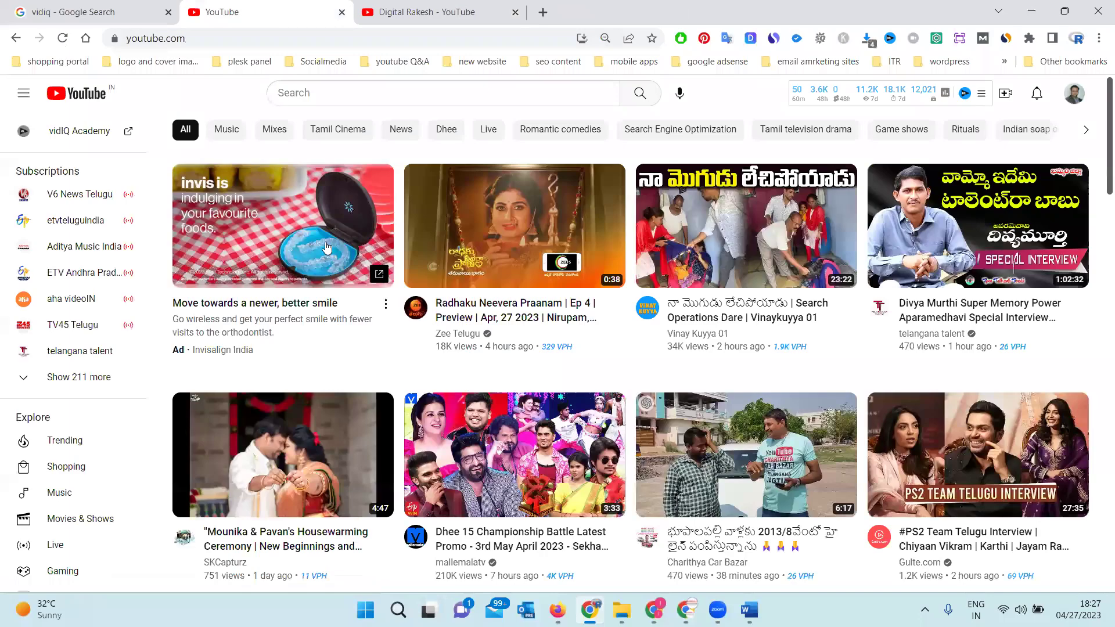
mouse_move(326, 247)
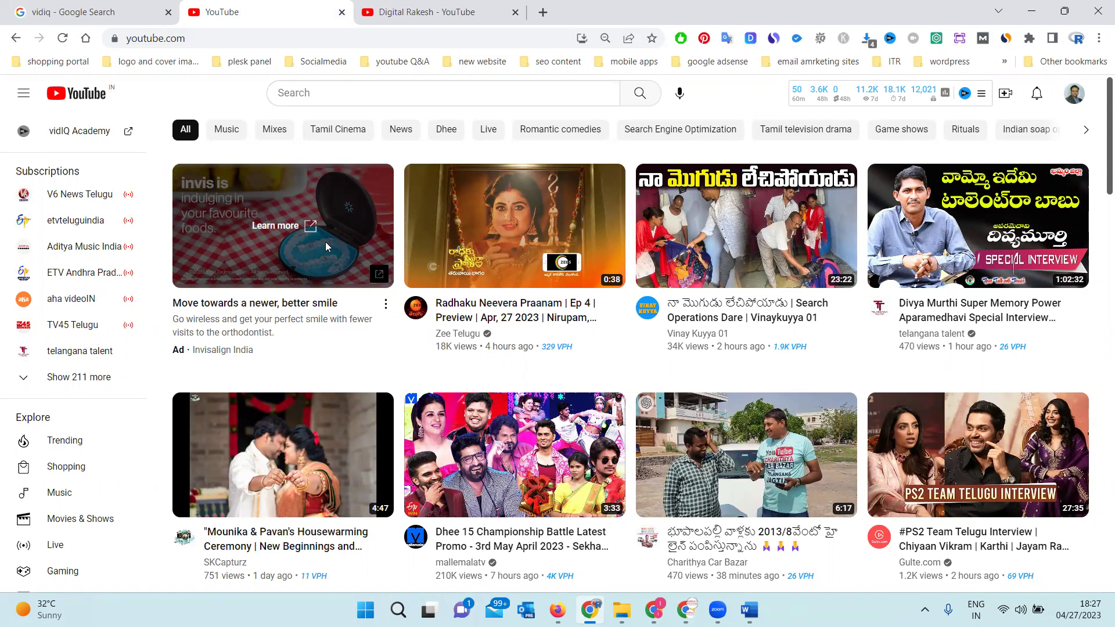
click(61, 439)
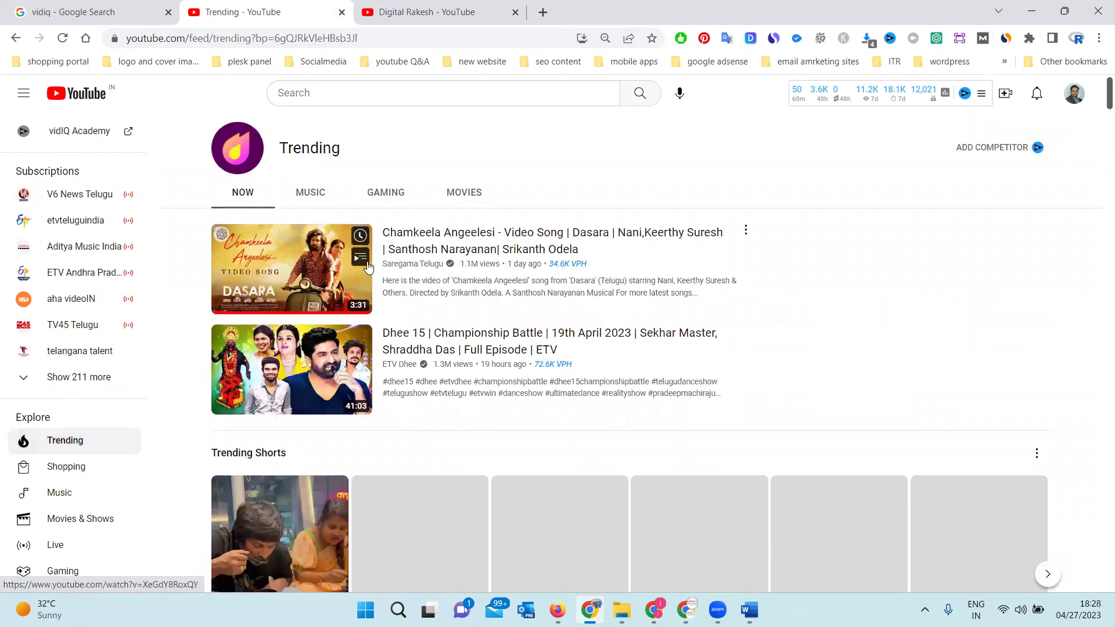
Step: Open the top trending 'Chamkeela Angeelesi' video in a new tab and pause its ad
ctrl+click(425, 244)
key(ctrl+Tab)
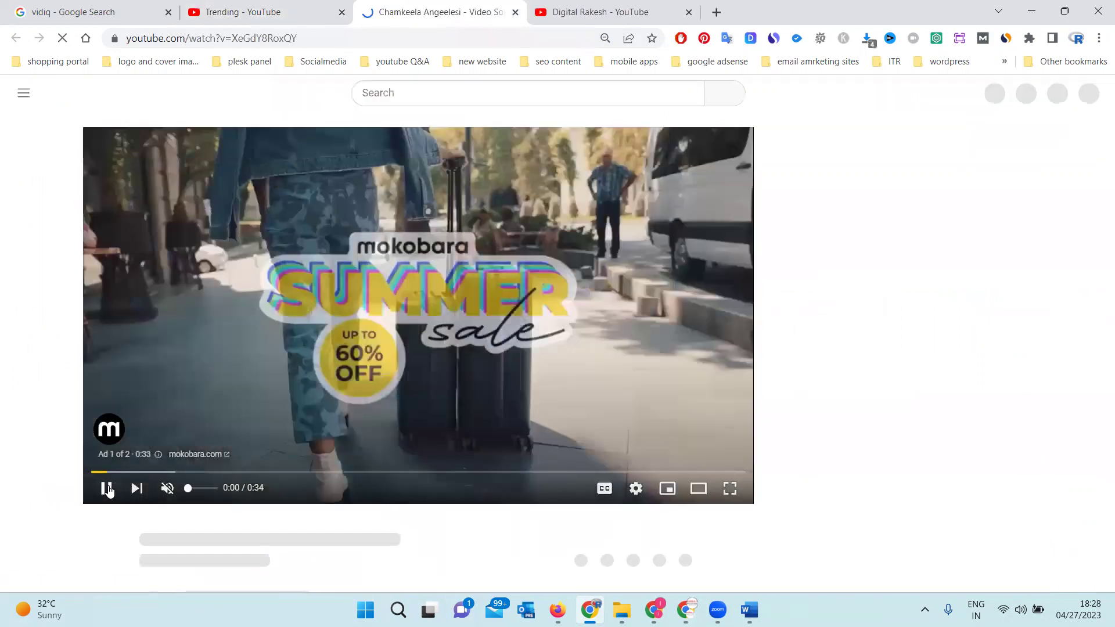
click(107, 488)
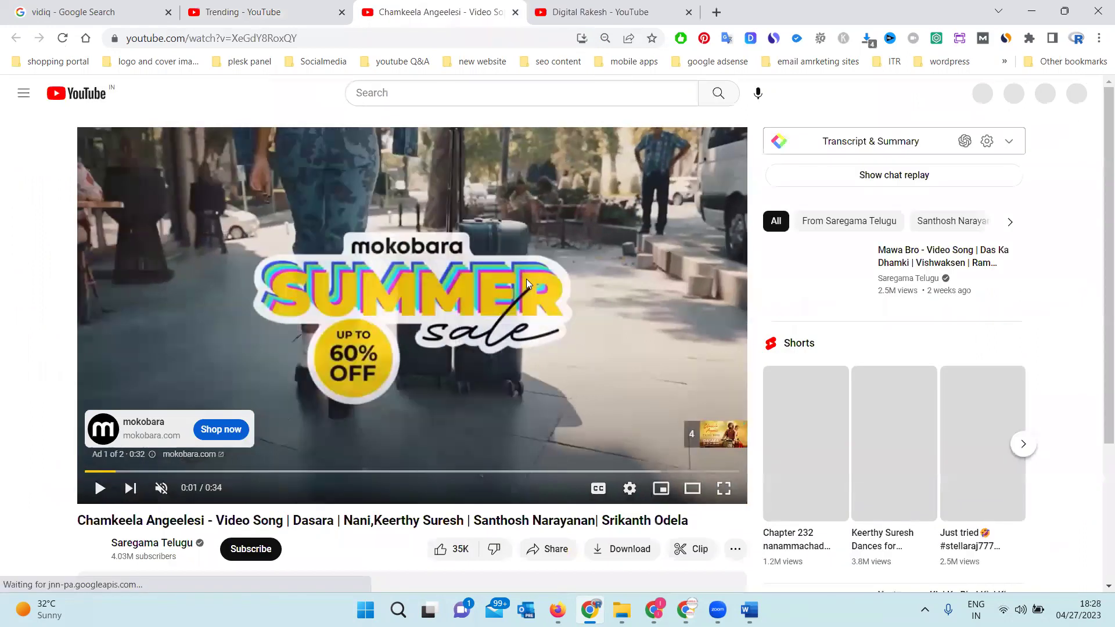
click(526, 279)
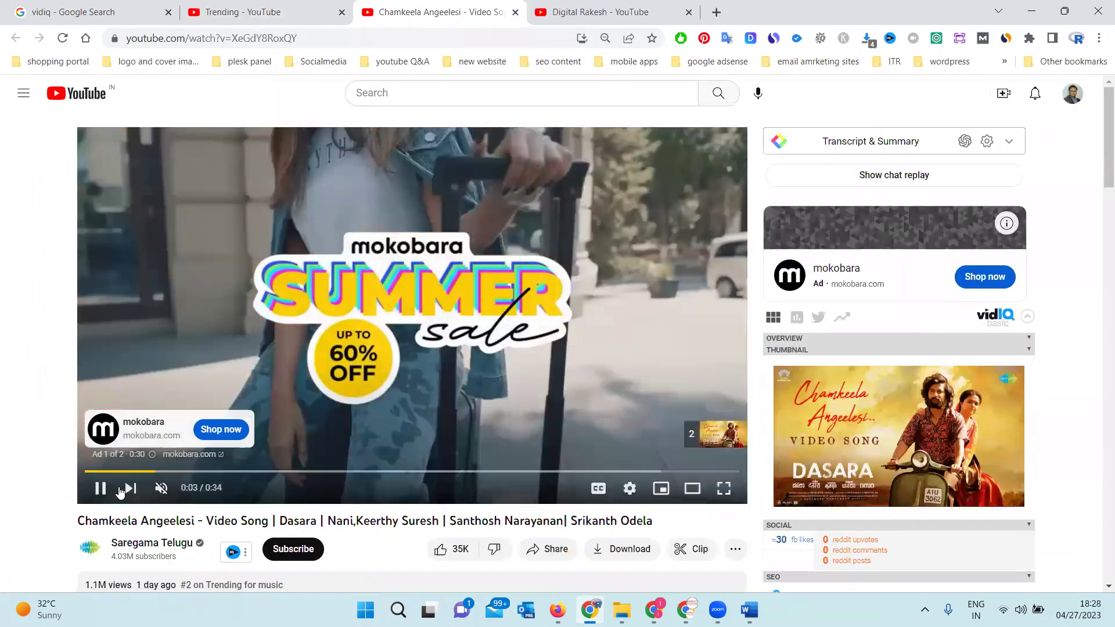
click(119, 491)
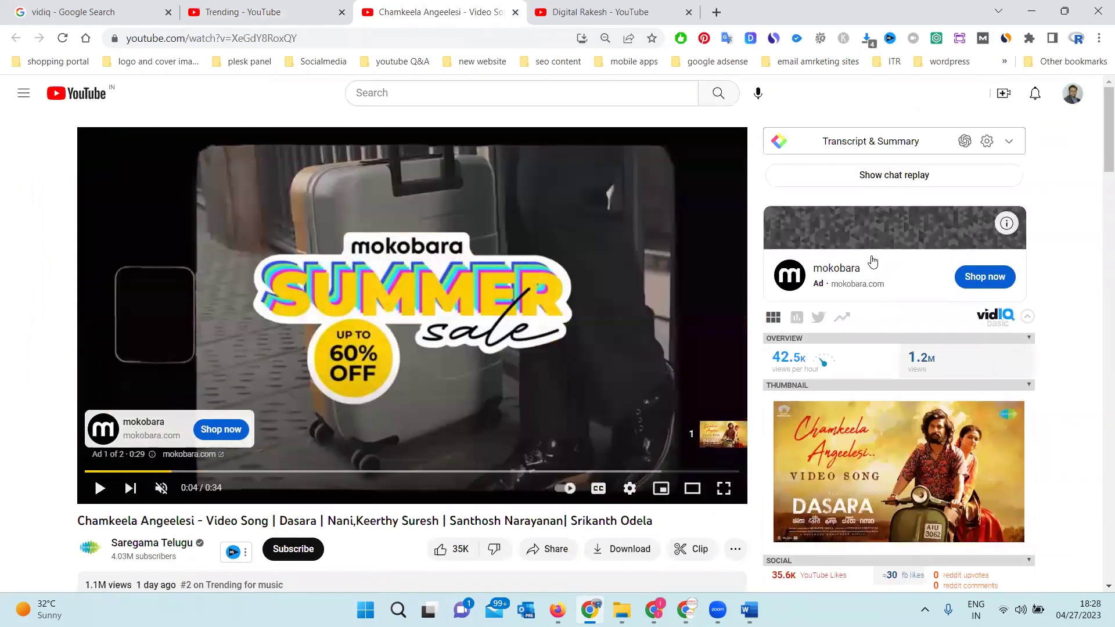
scroll(1001, 234, down, 3)
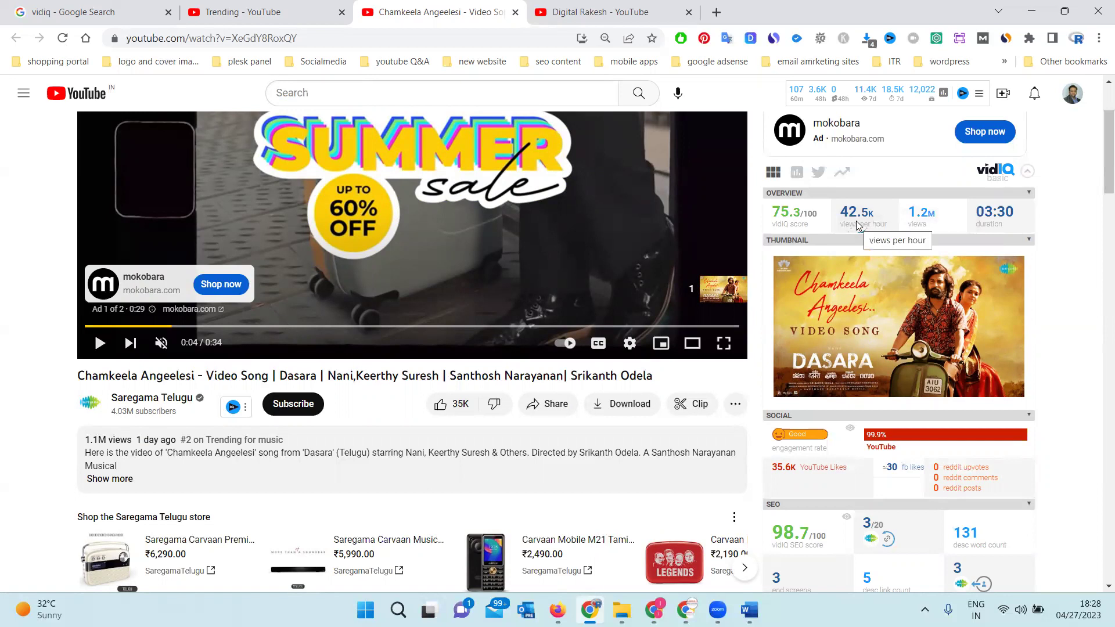
Step: Inspect the Chamkeela Angeelesi video's 75.3/100 vidIQ score and 42.5K views per hour
mouse_move(797, 217)
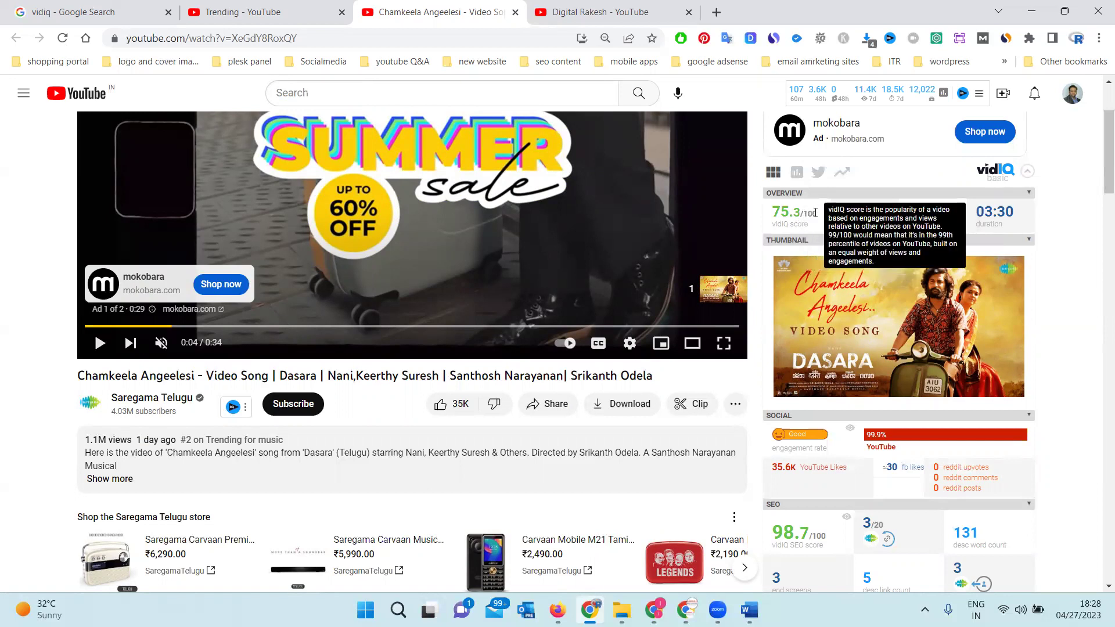
scroll(813, 226, down, 5)
mouse_move(796, 190)
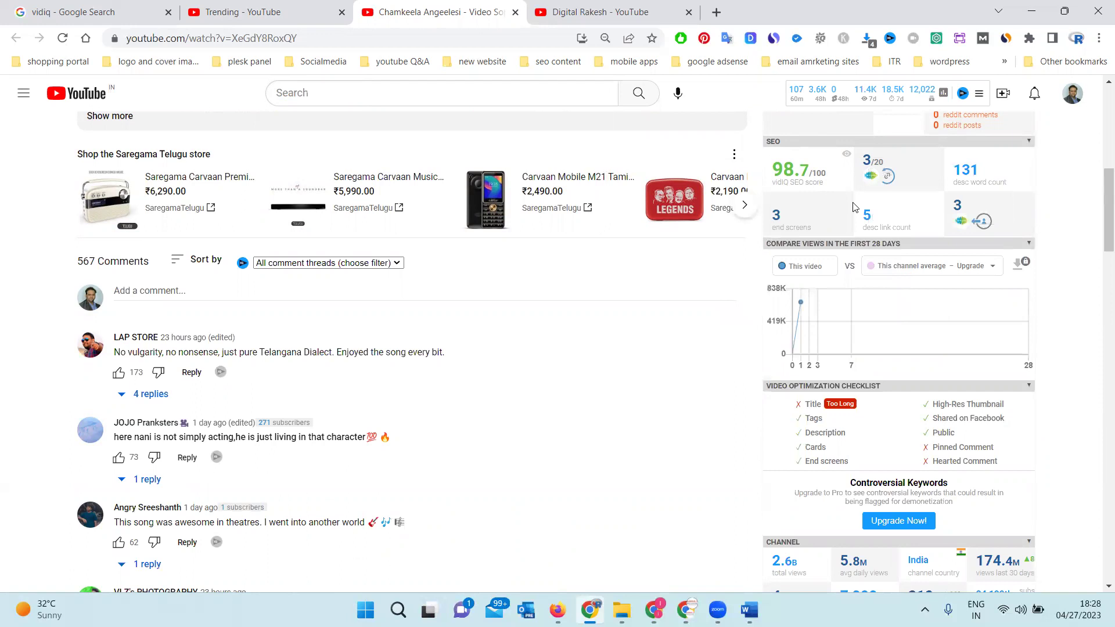
scroll(798, 165, up, 2)
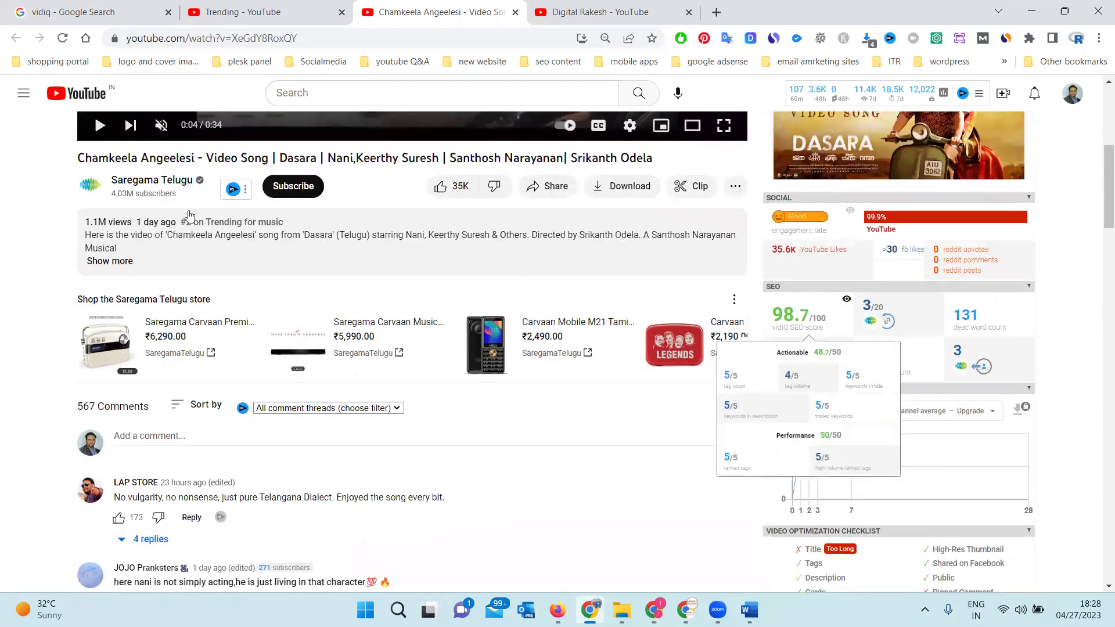
scroll(872, 302, down, 10)
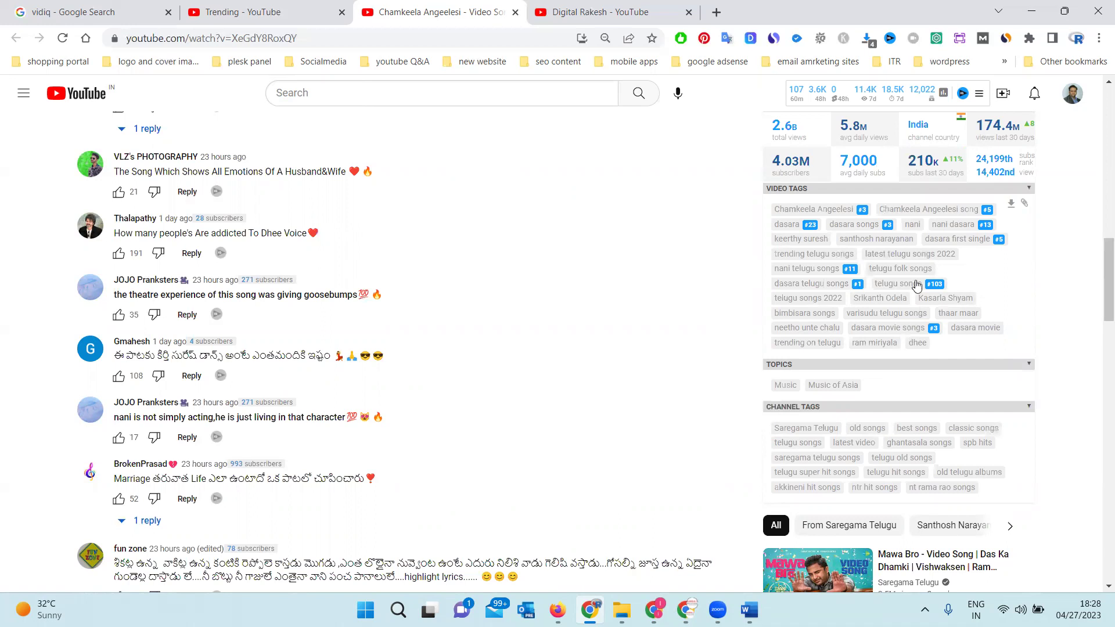
scroll(915, 291, up, 7)
scroll(864, 243, up, 1)
mouse_move(792, 261)
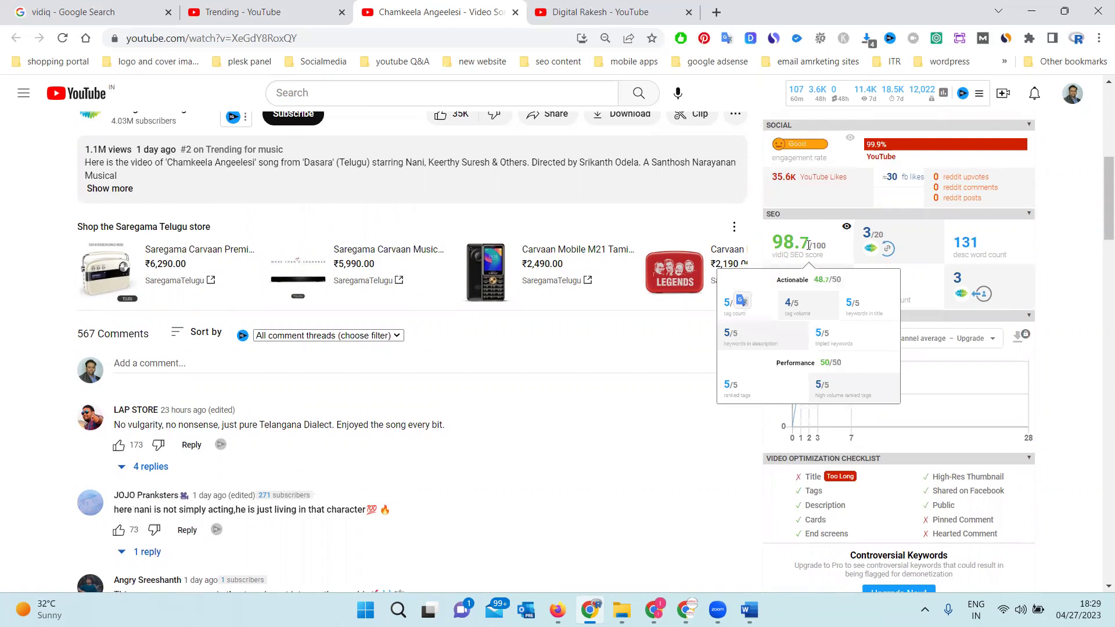
scroll(809, 245, up, 6)
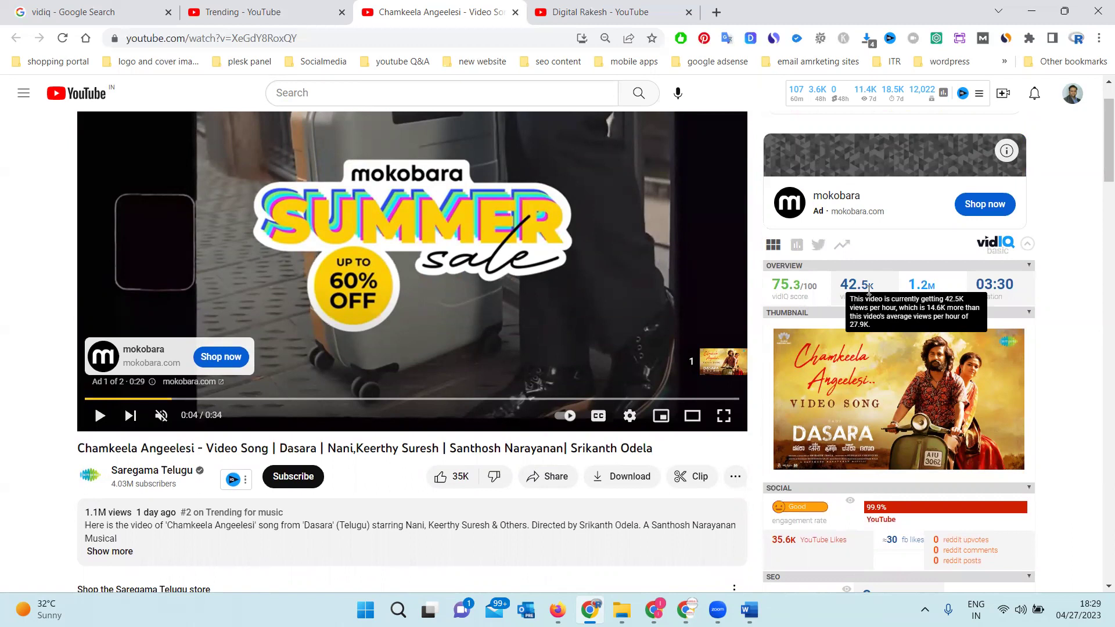
Step: Open the Dhee 15 Championship Battle video from Trending, pause it, and view its vidIQ stats
click(250, 11)
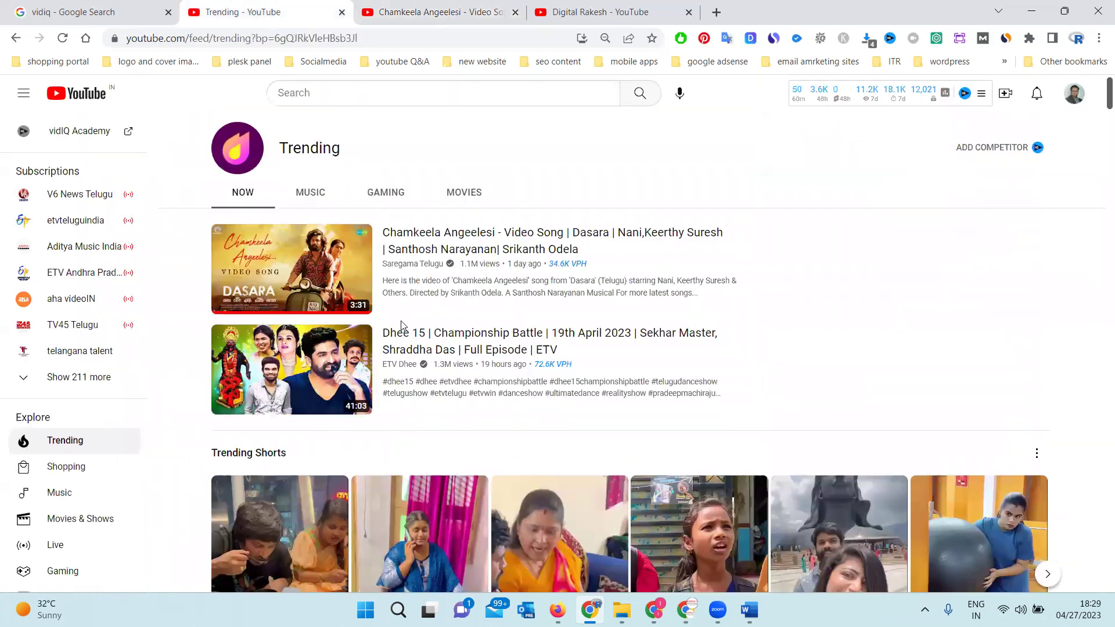
ctrl+click(447, 350)
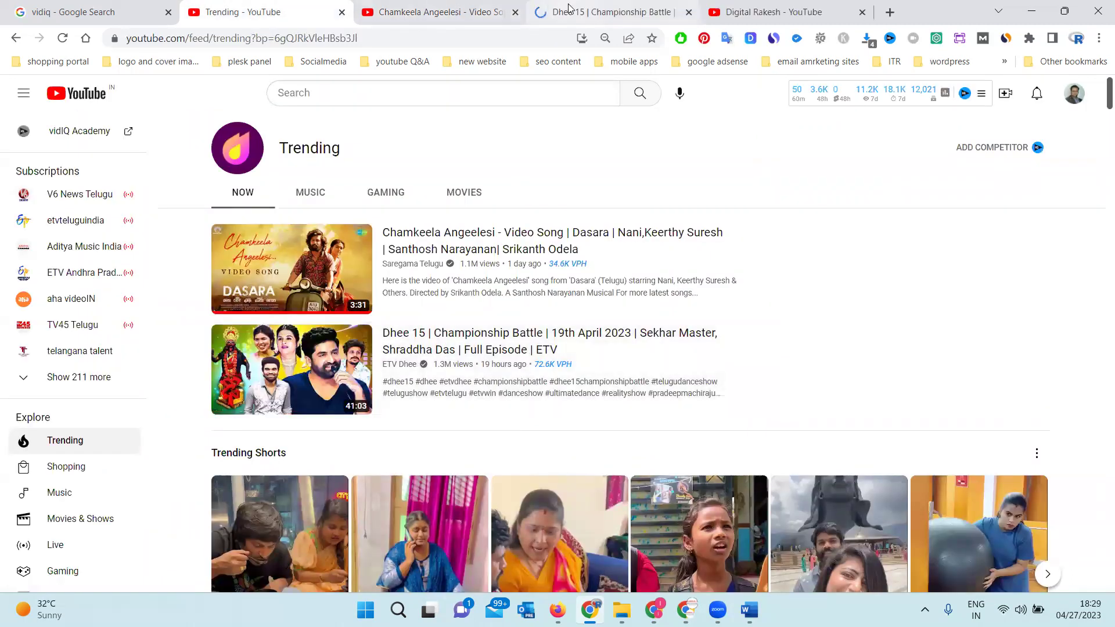
key(ctrl+Tab)
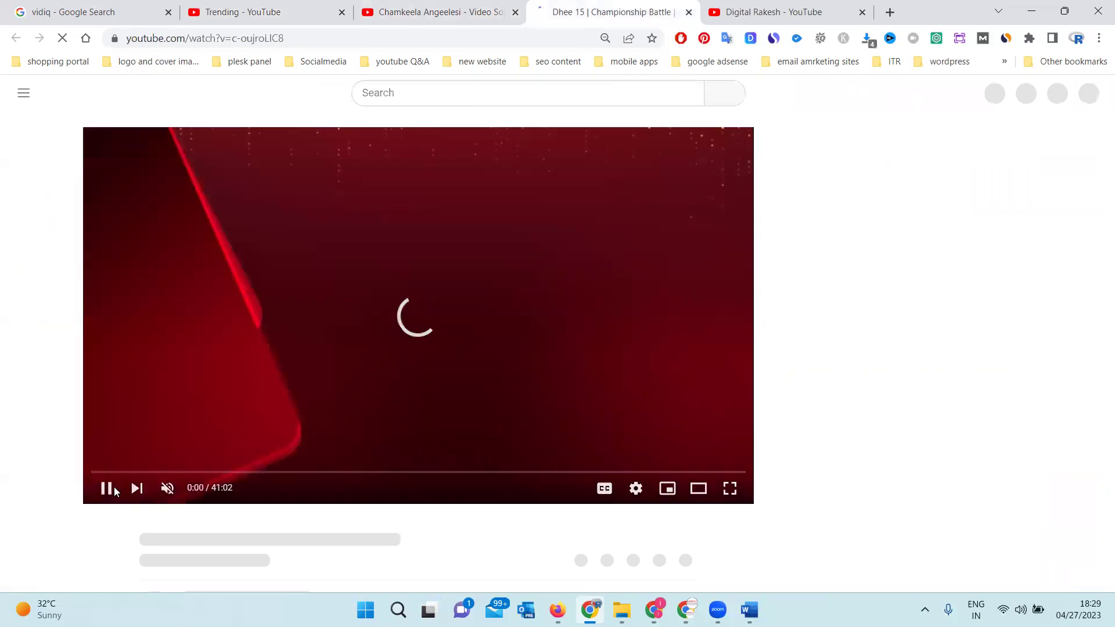
click(106, 489)
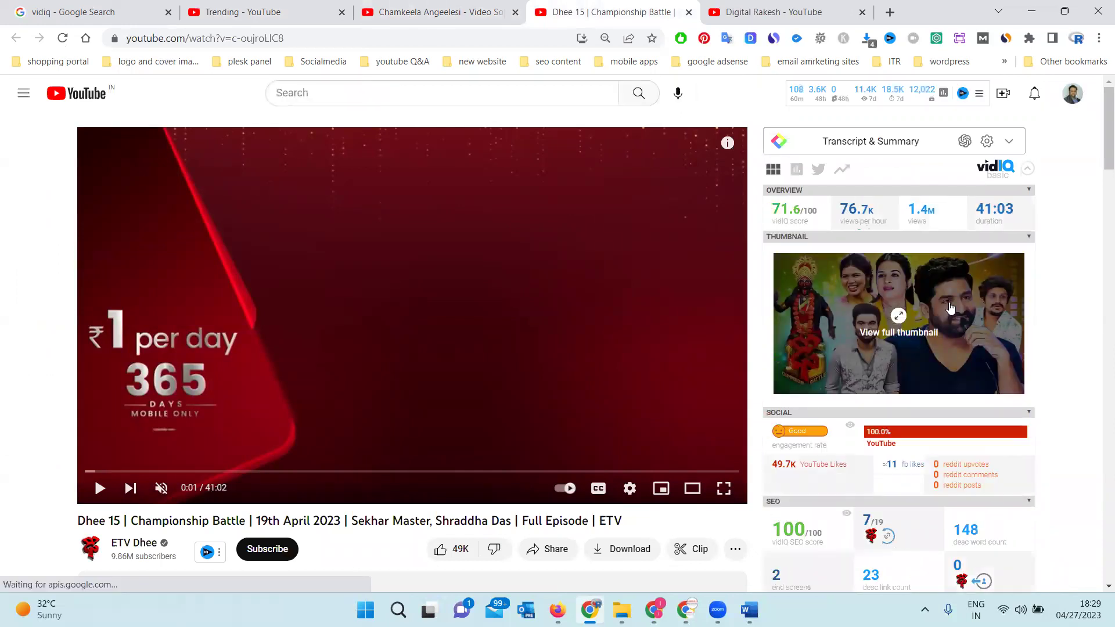
mouse_move(862, 226)
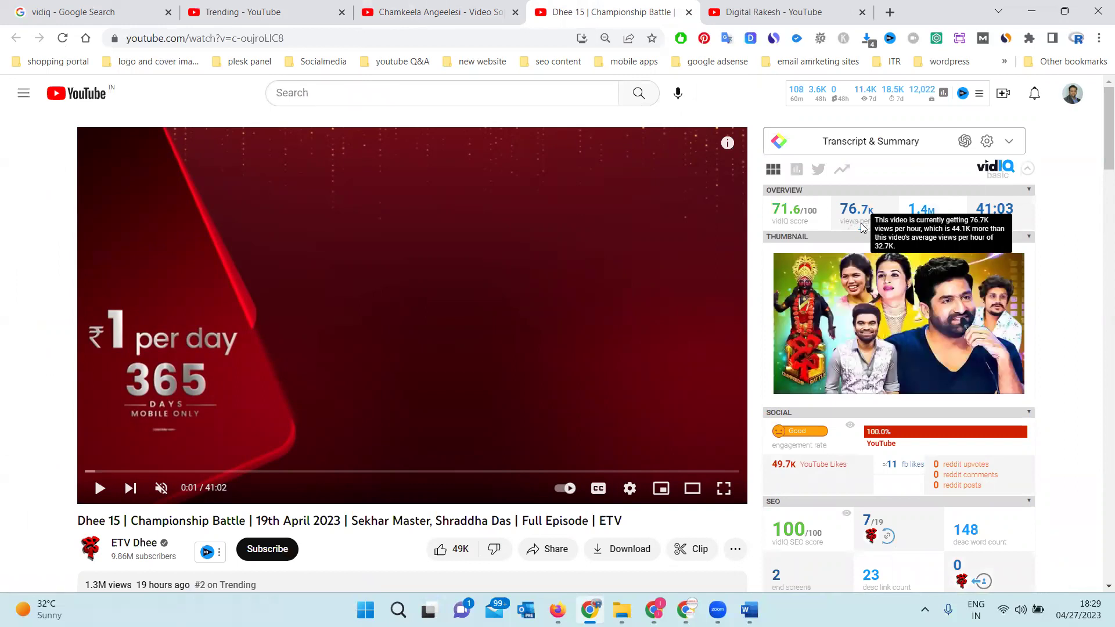
scroll(161, 458, down, 3)
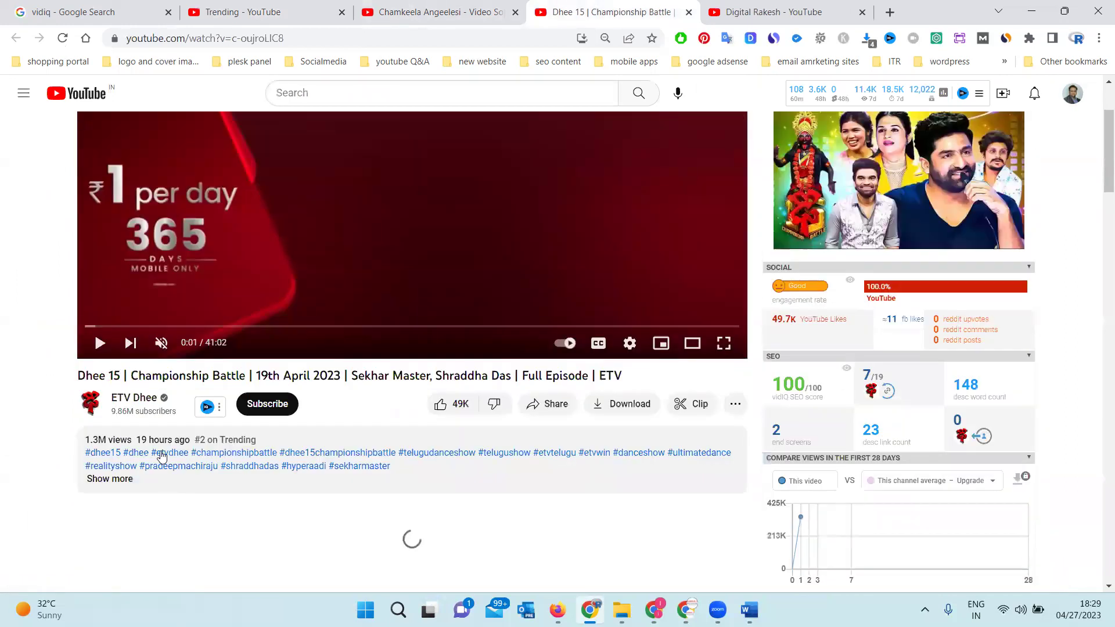
Step: Compare Dhee 15's vidIQ stats with the Chamkeela video, then go to Digital Rakesh's videos
click(444, 12)
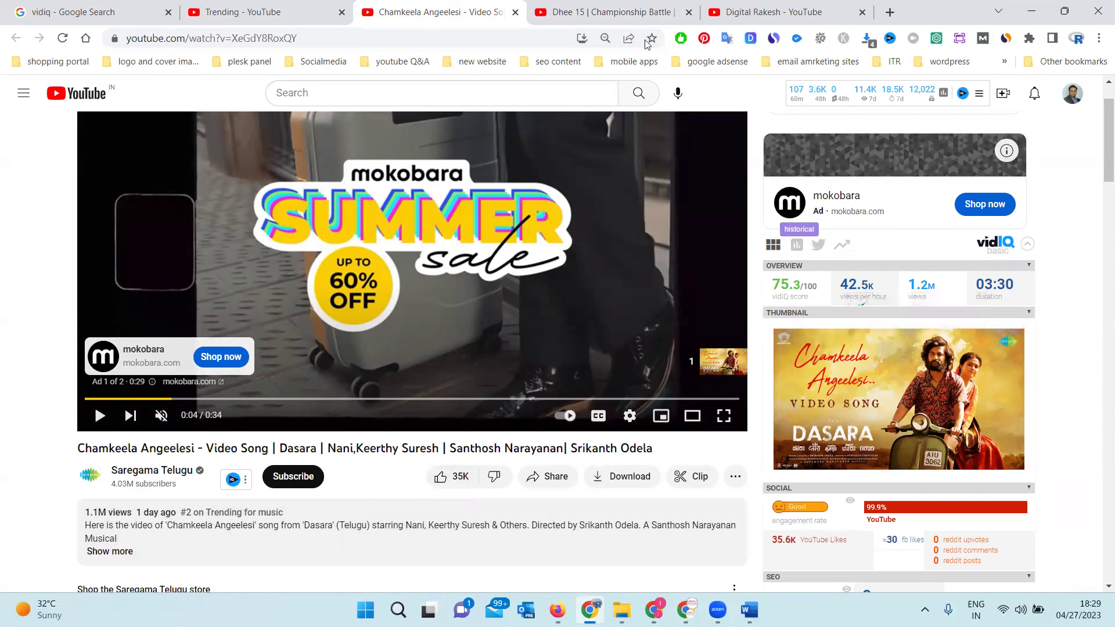
click(638, 12)
mouse_move(877, 378)
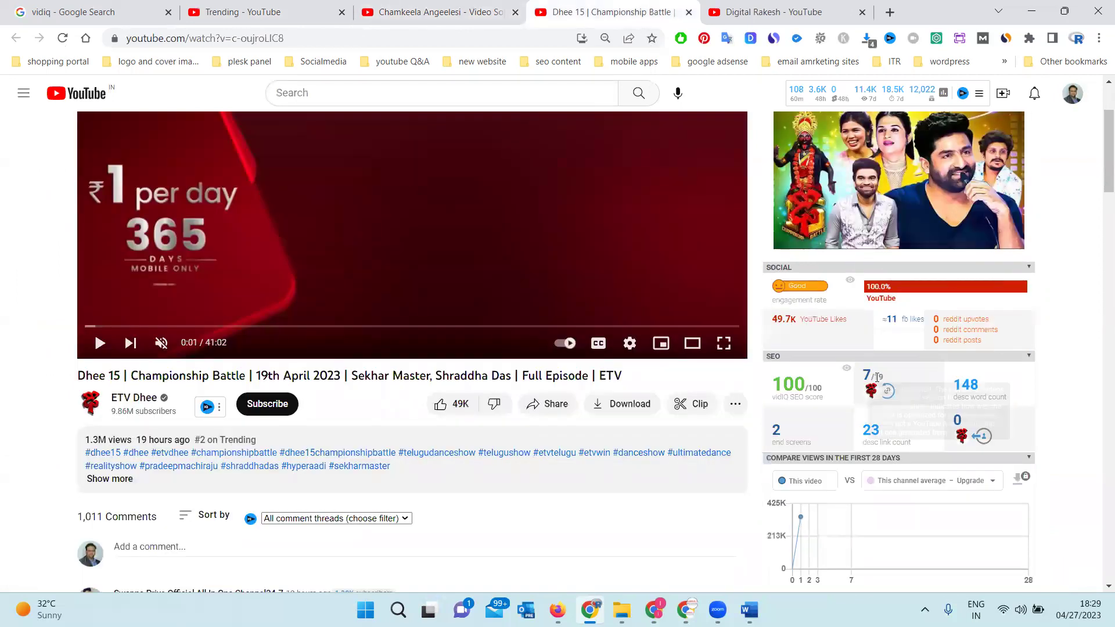
scroll(877, 378, up, 3)
mouse_move(795, 213)
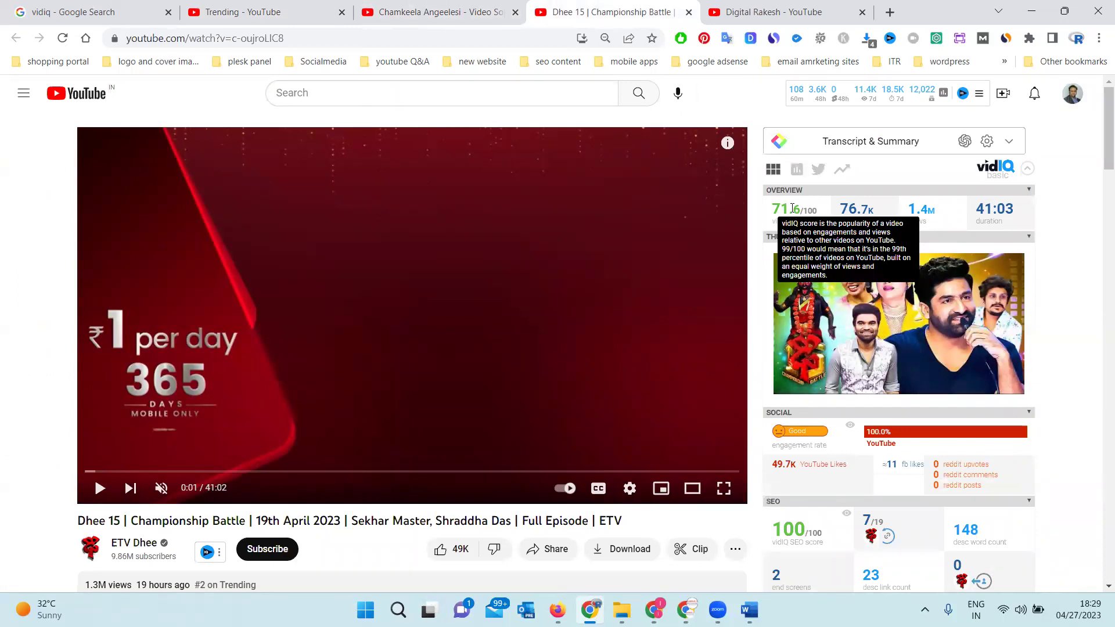
click(776, 8)
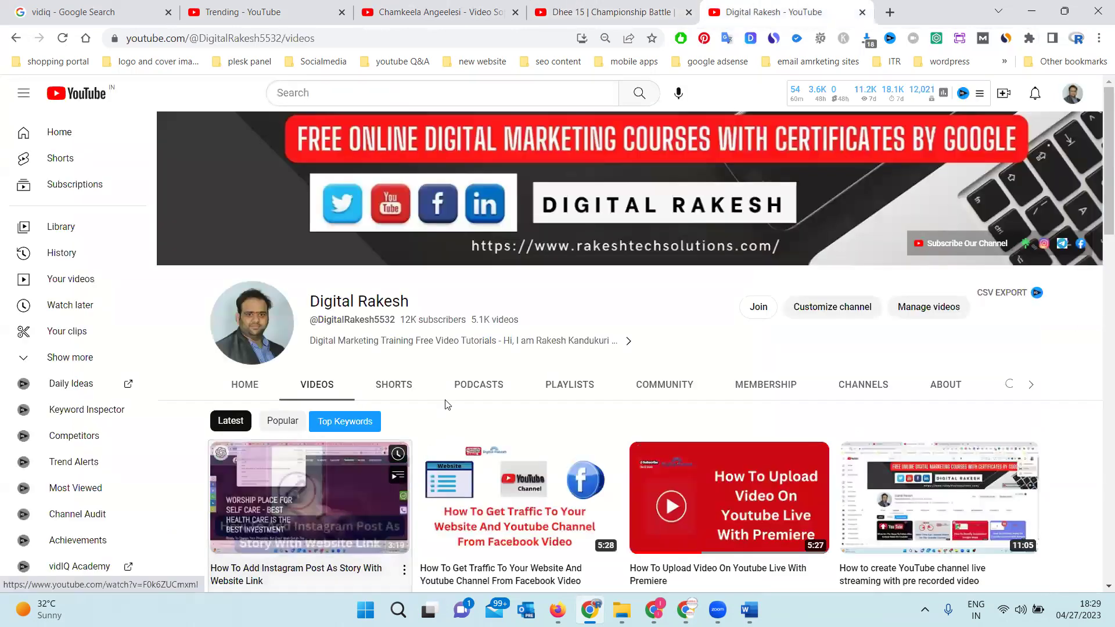
Step: Open the Instagram-story video, pause it, review its 7/100 vidIQ and 48.3 SEO scores, and edit it
middle_click(353, 472)
click(807, 12)
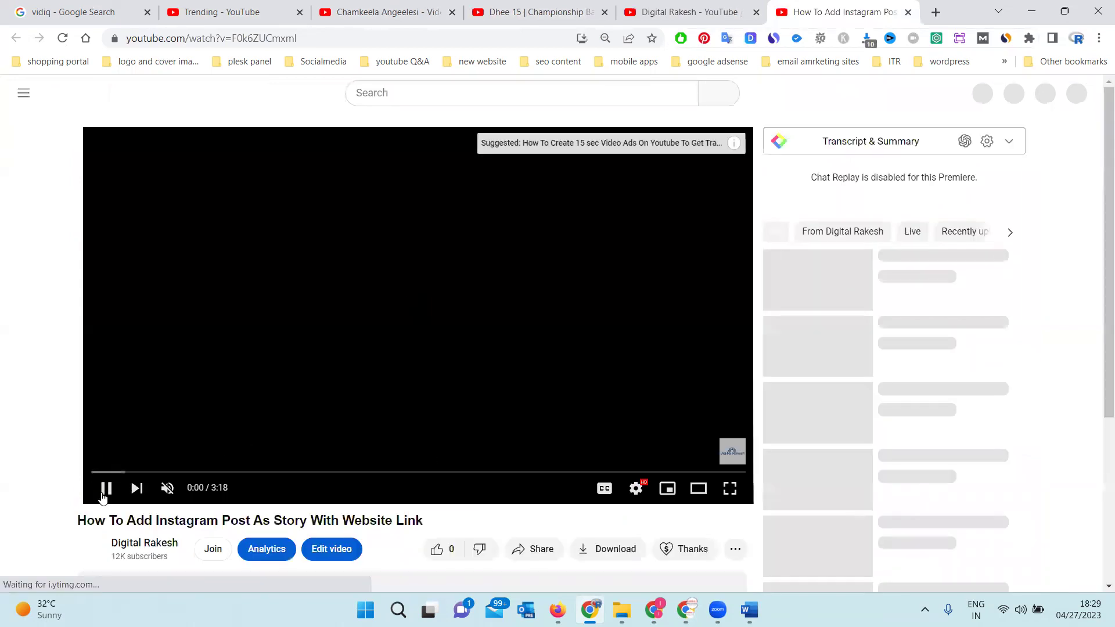
click(102, 493)
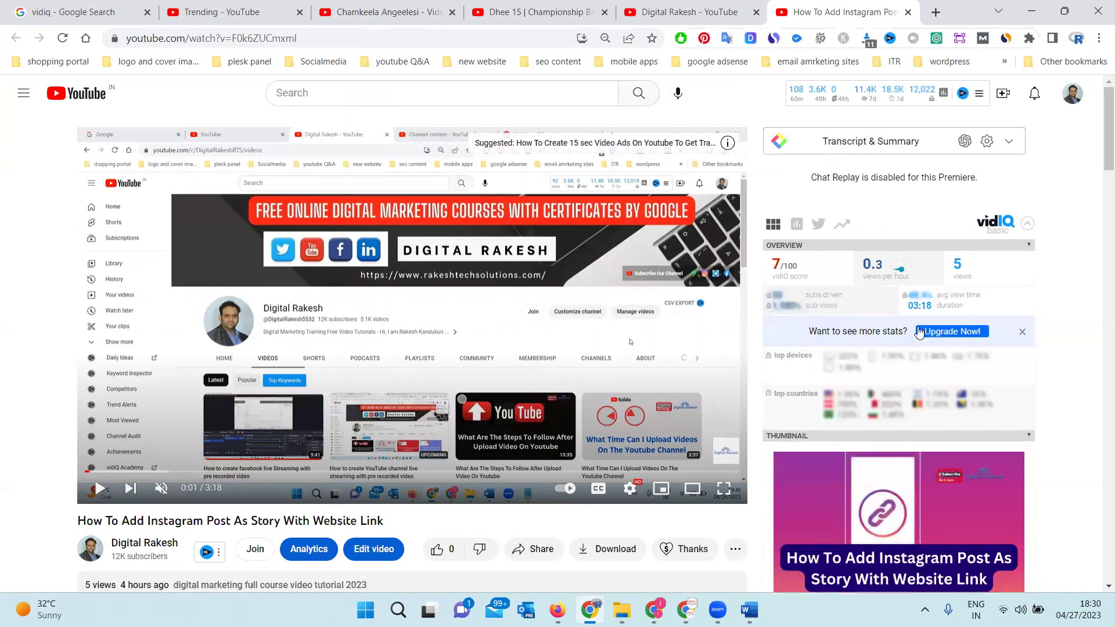
mouse_move(787, 275)
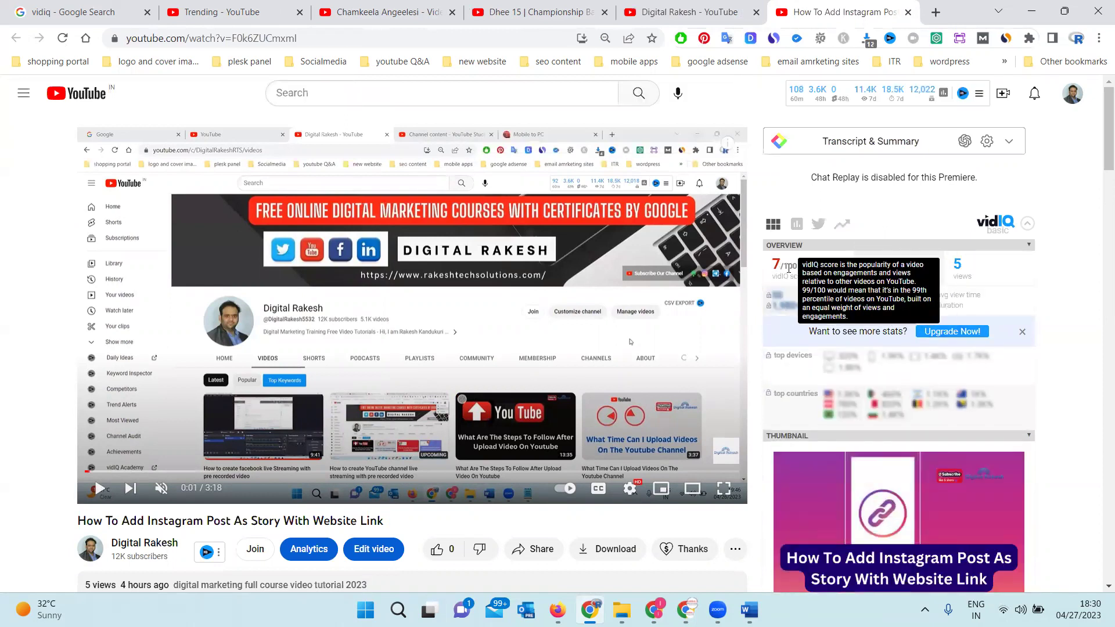
mouse_move(869, 269)
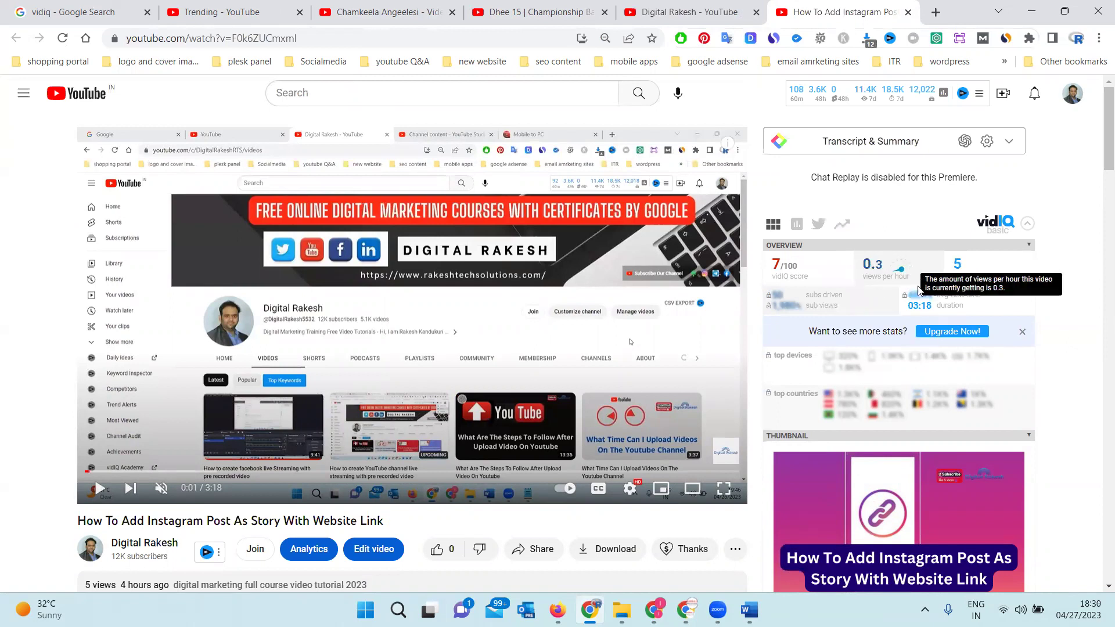
scroll(912, 280, down, 10)
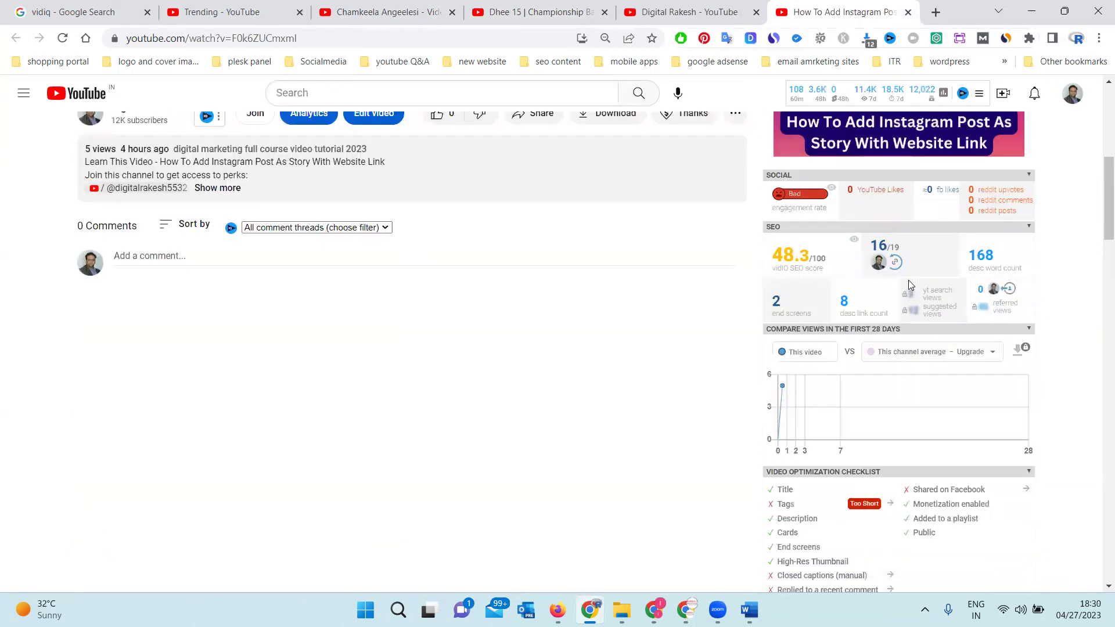
mouse_move(803, 188)
scroll(625, 274, up, 4)
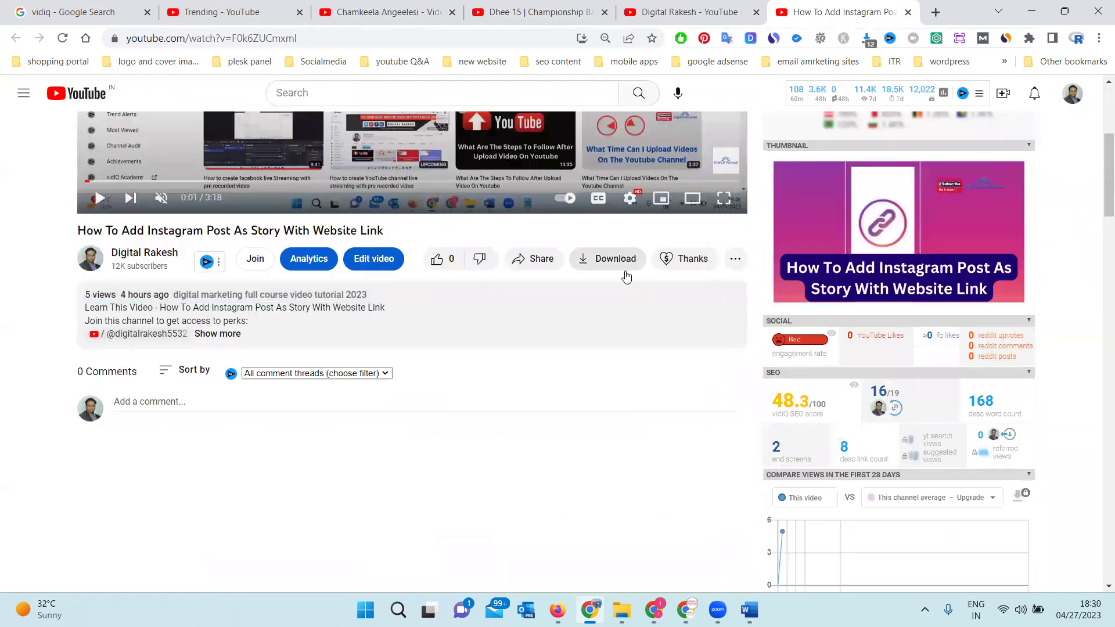
click(374, 267)
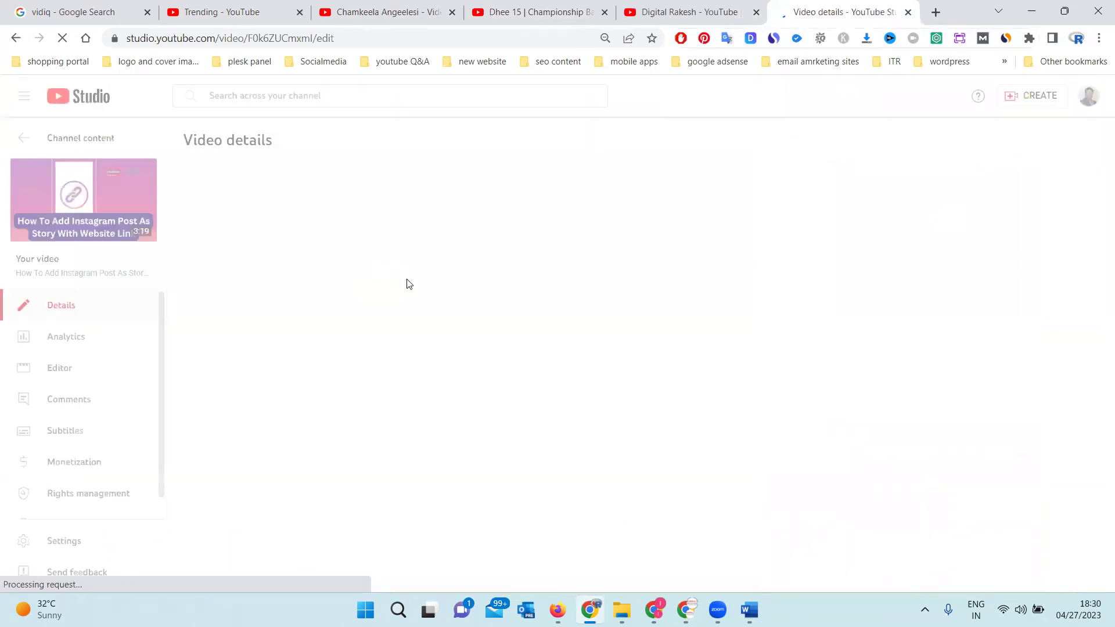
Step: Append '| Instagram Marketing | Digital Rak' to the video title
click(471, 188)
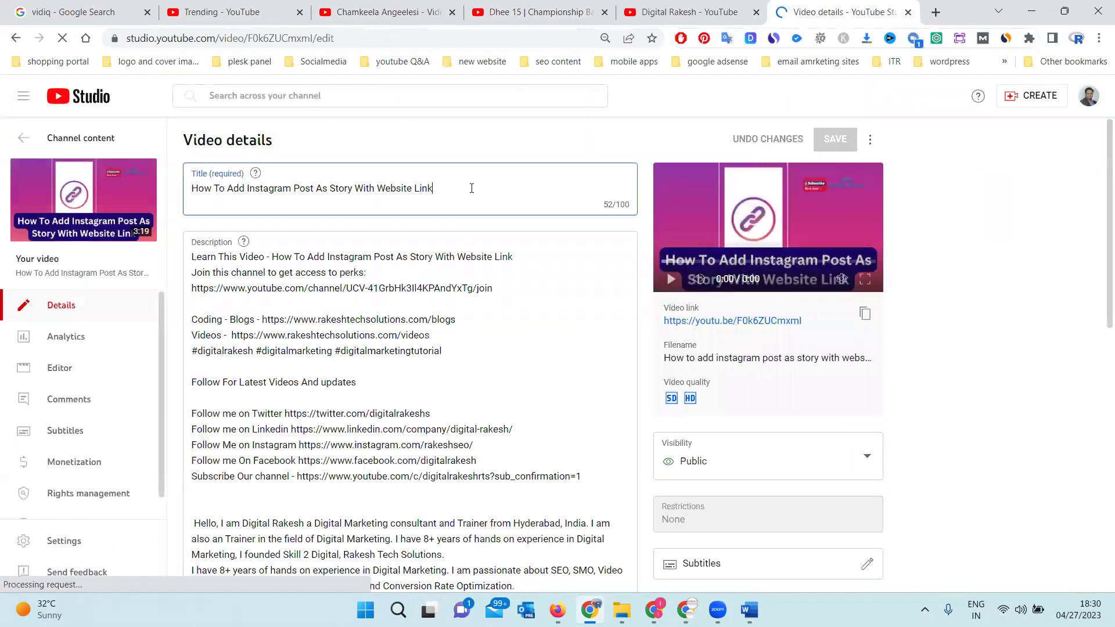
text(| Instagram )
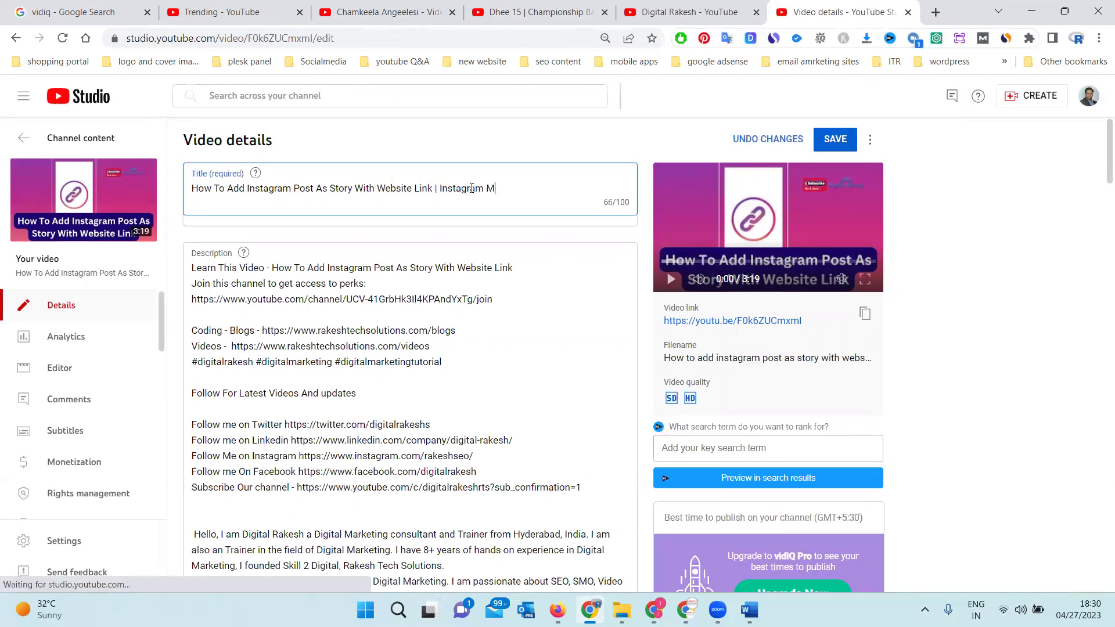
text(Marketing)
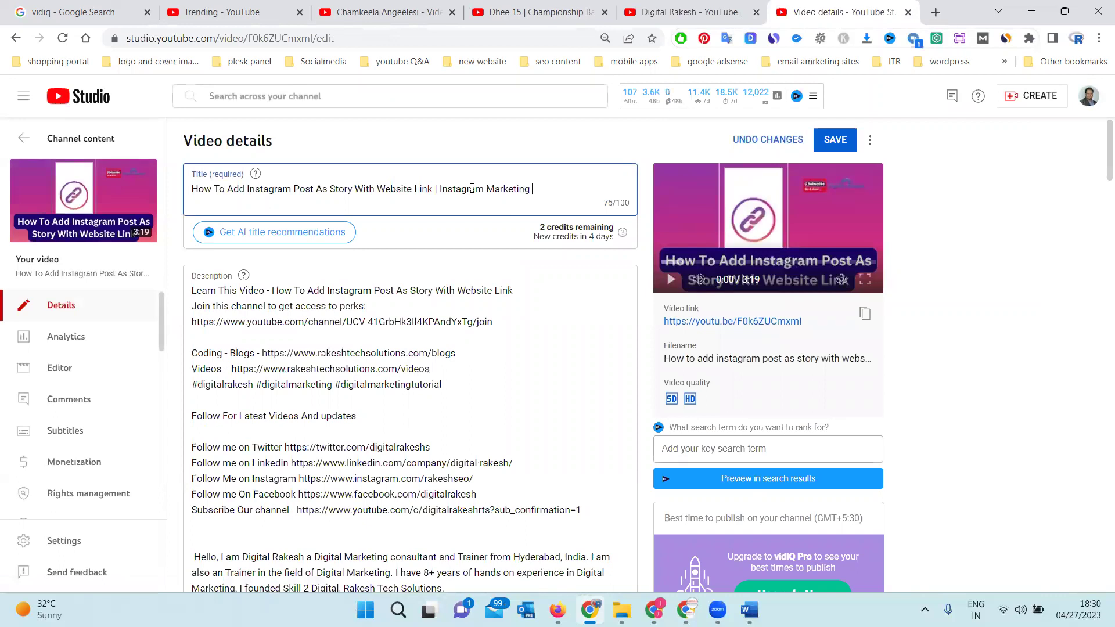
text( | Digital Rakesh)
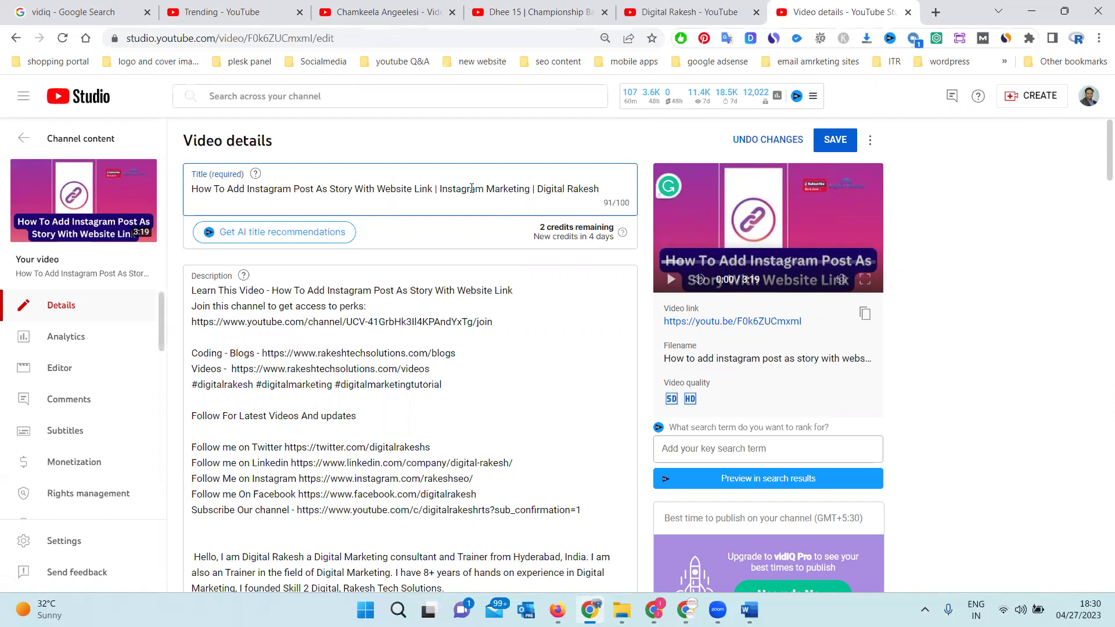
triple_click(623, 191)
key(ctrl+c)
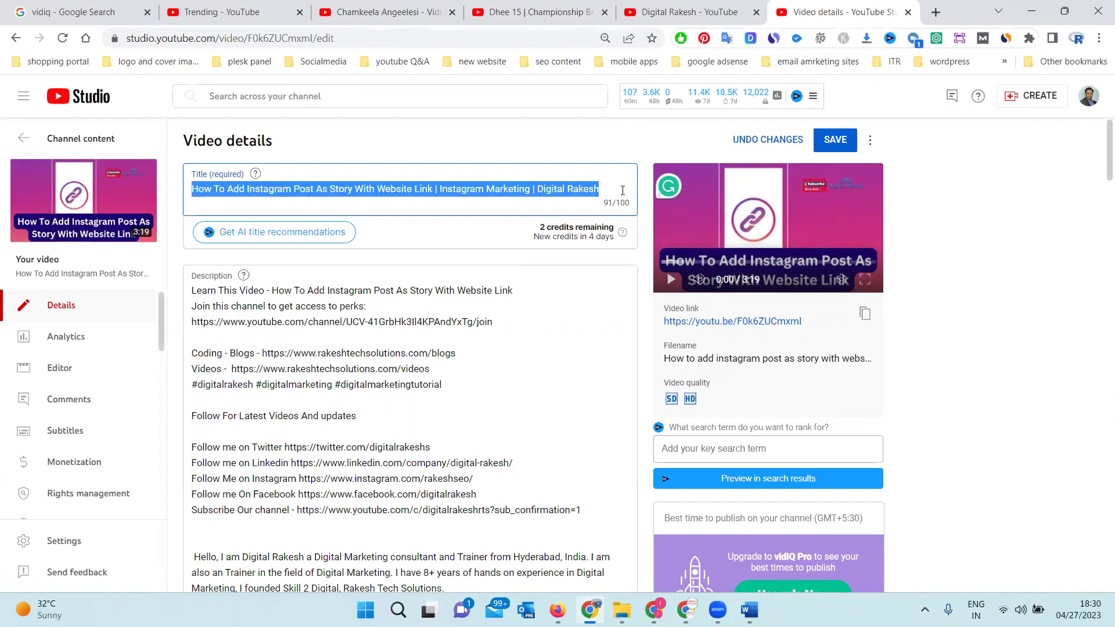
Step: Replace the description's first line with the updated title, followed by a blank line
click(355, 292)
triple_click(352, 293)
key(ctrl+v)
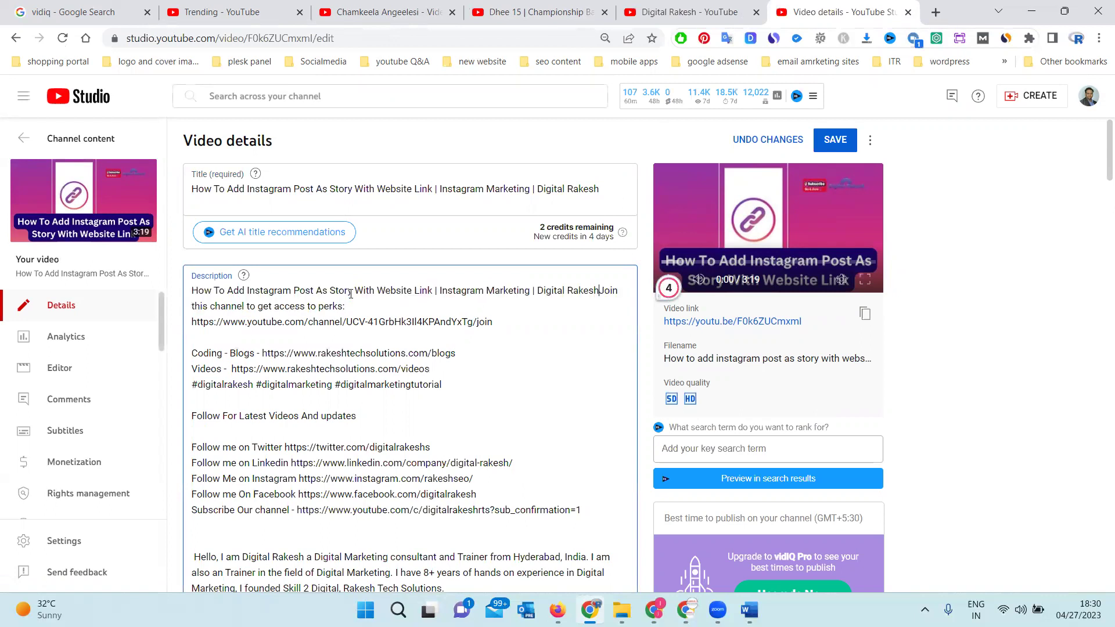
key(Return)
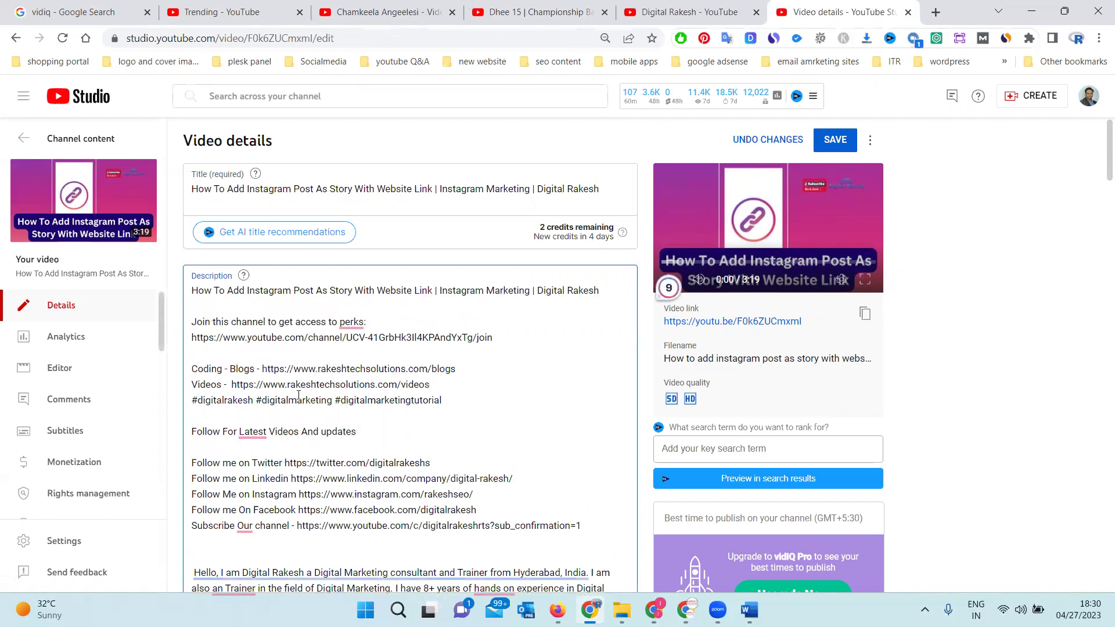
Step: Add #instagram at the start of the description's hashtag line
click(193, 400)
text(#instagr)
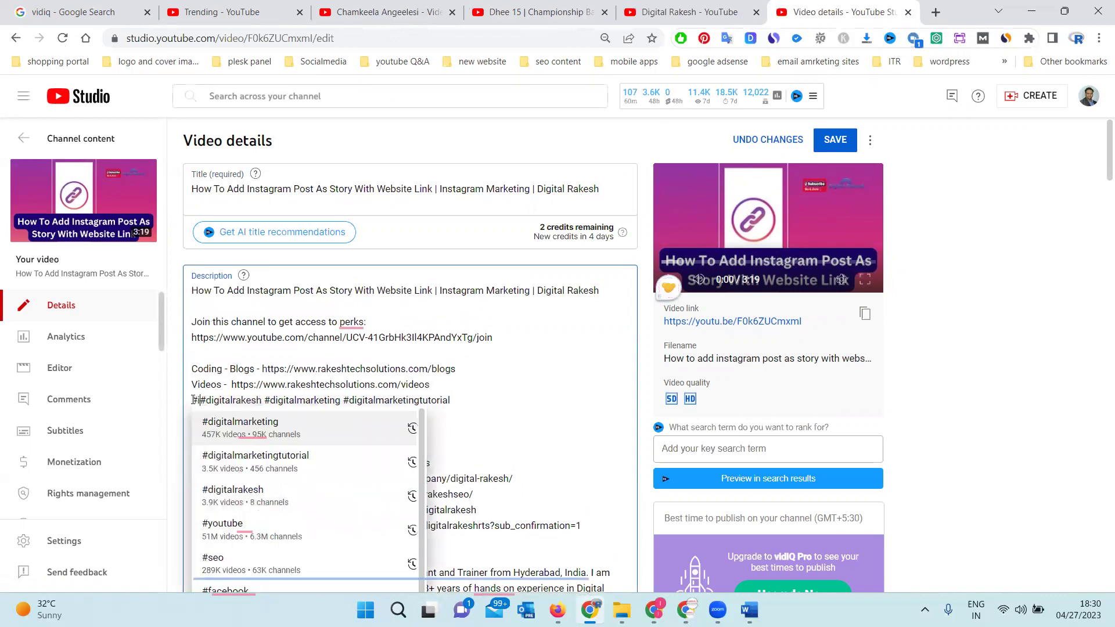
text(am)
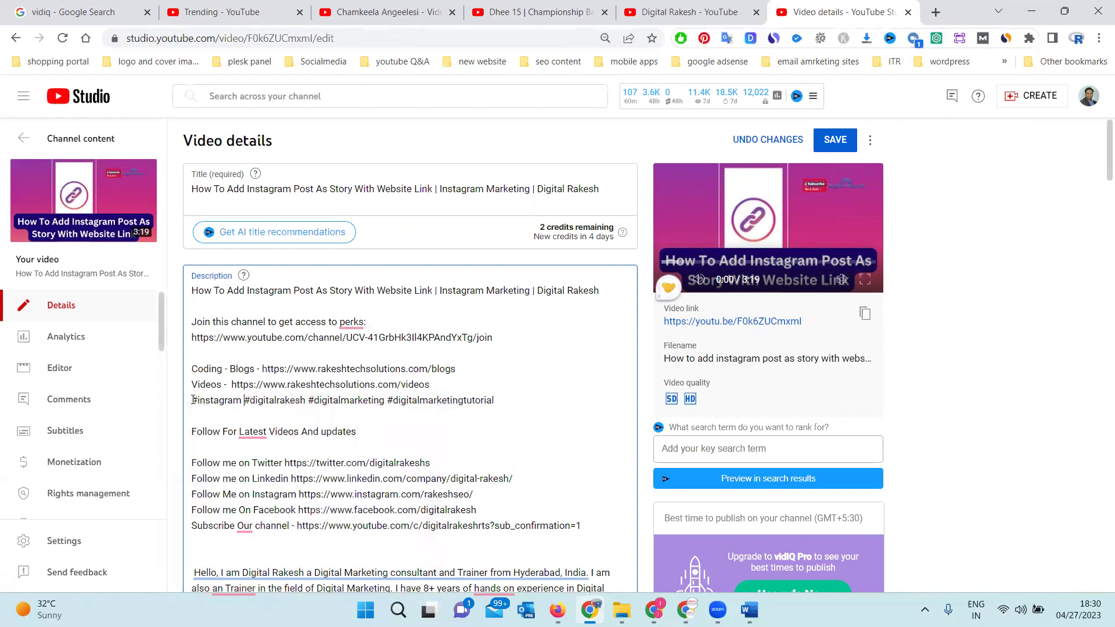
click(438, 186)
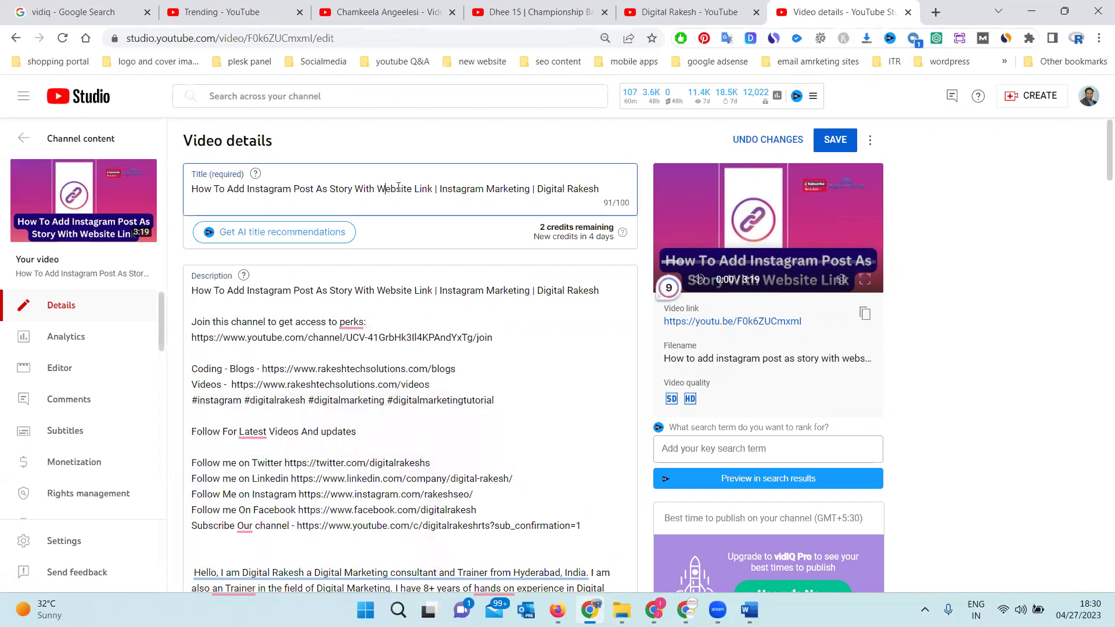
triple_click(438, 184)
Step: Add the full title and its 'Instagram Marketing' part as tags
scroll(587, 361, down, 8)
scroll(569, 363, down, 15)
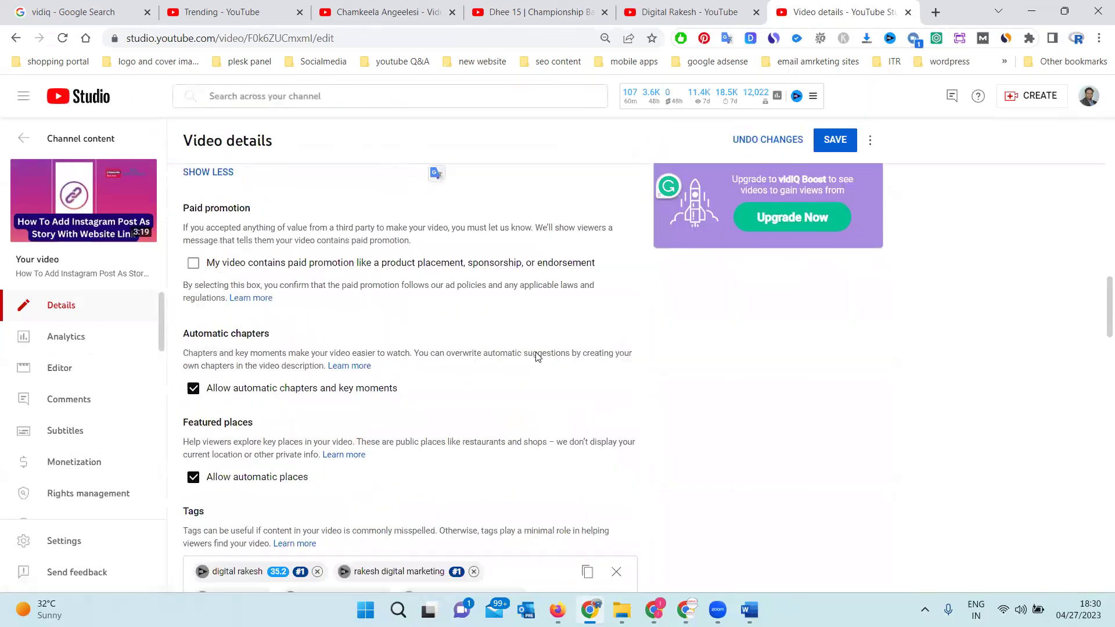
key(ctrl+v)
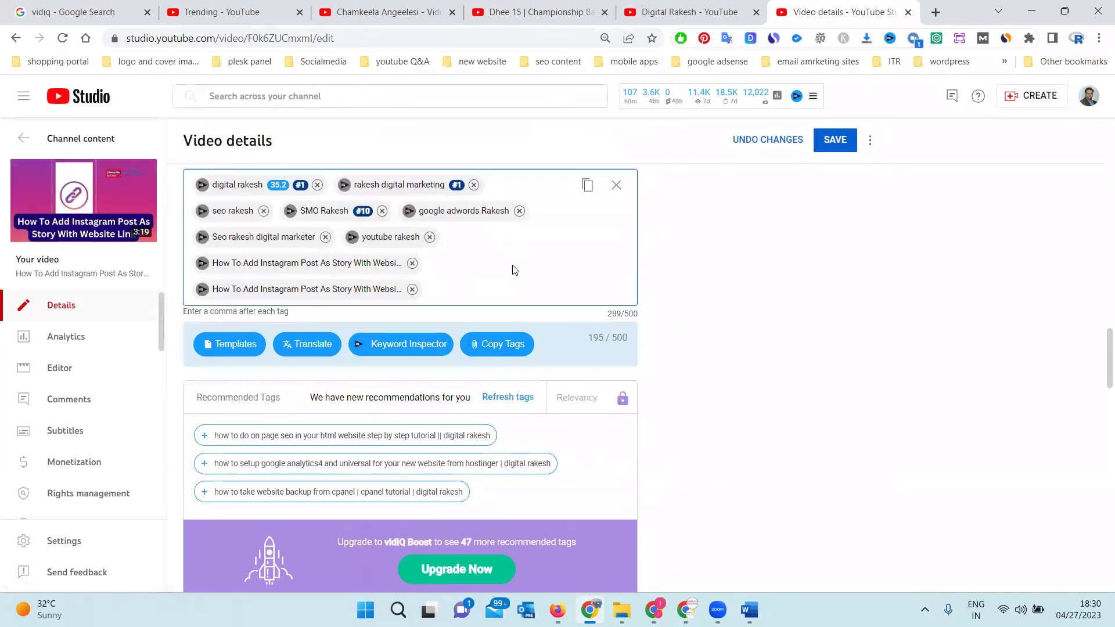
scroll(710, 311, up, 7)
scroll(712, 312, up, 10)
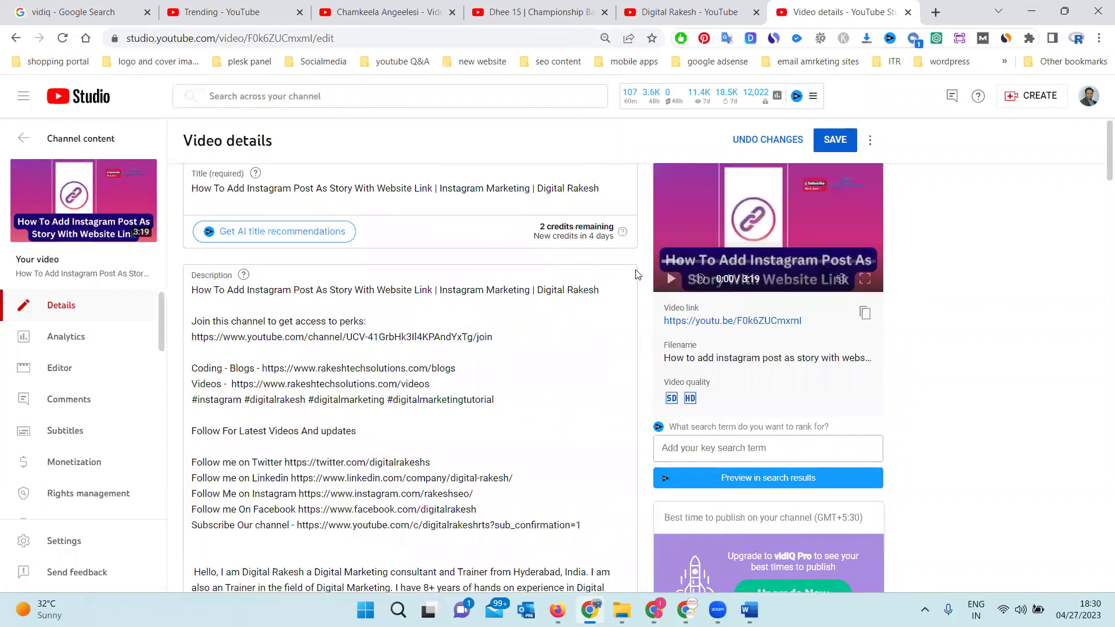
drag(600, 187, 440, 189)
key(ctrl+c)
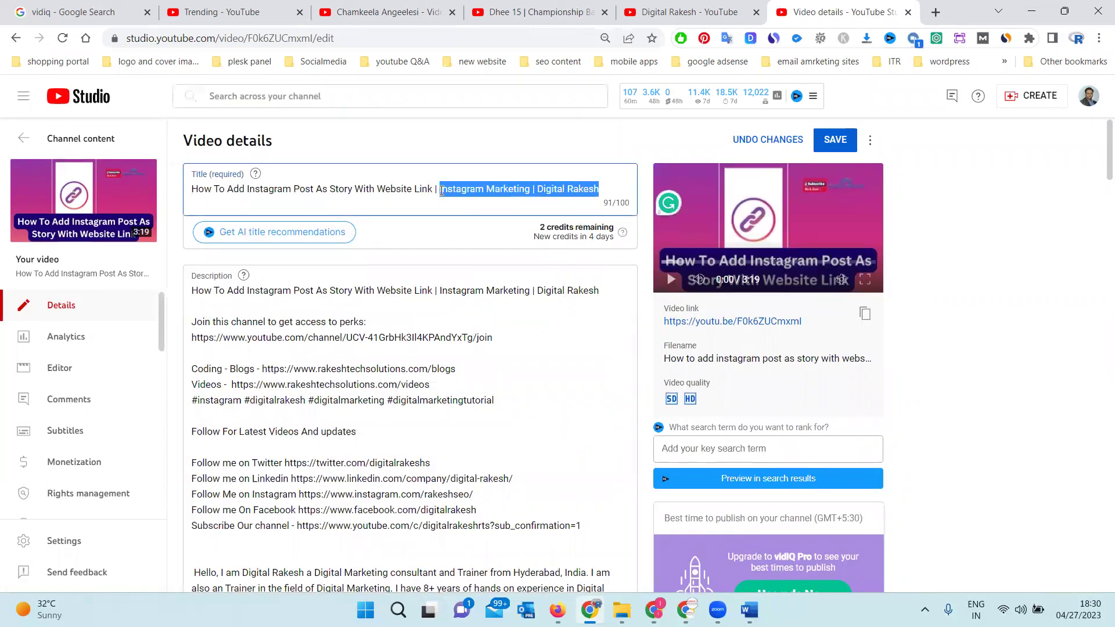
scroll(490, 314, down, 15)
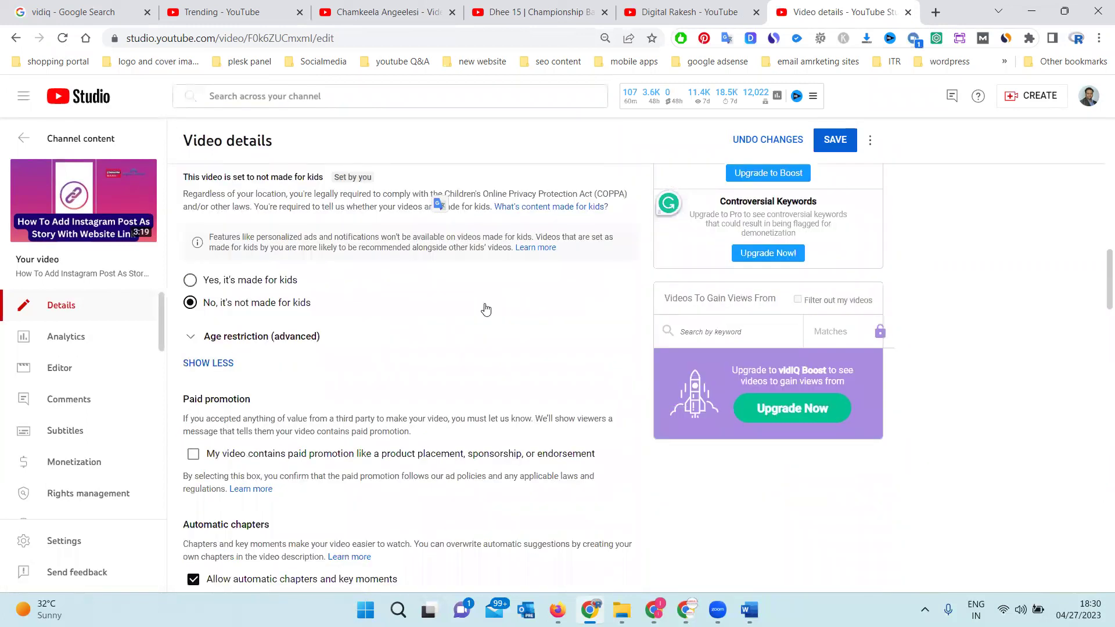
click(473, 294)
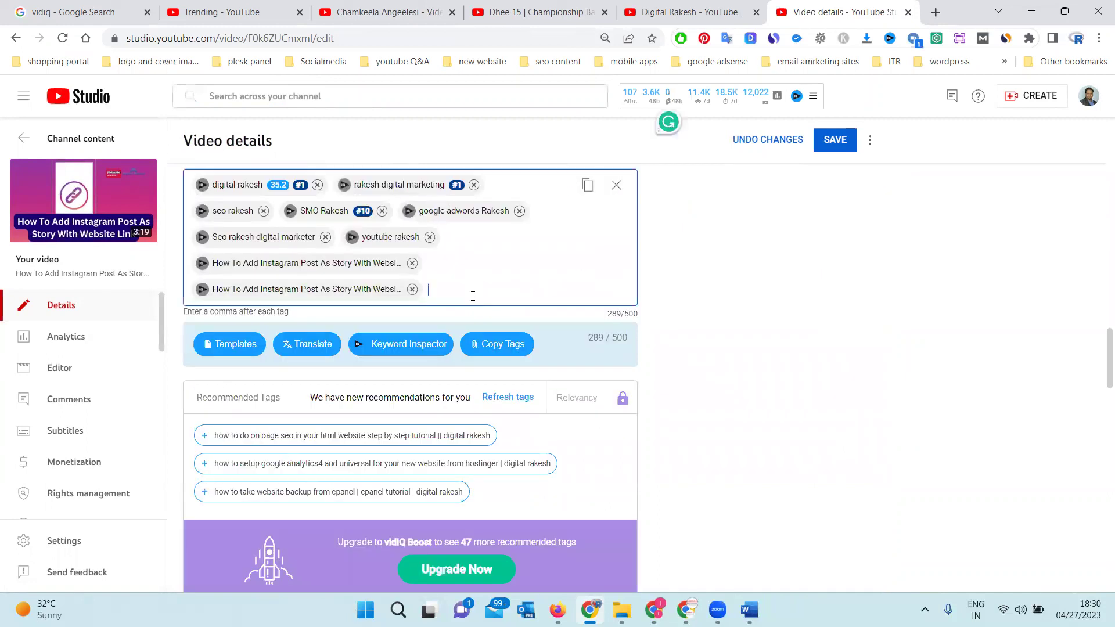
key(ctrl+v)
key(Return)
Step: Add the tags instagram story, website link and instagram story marketing
text(instagram story)
key(Return)
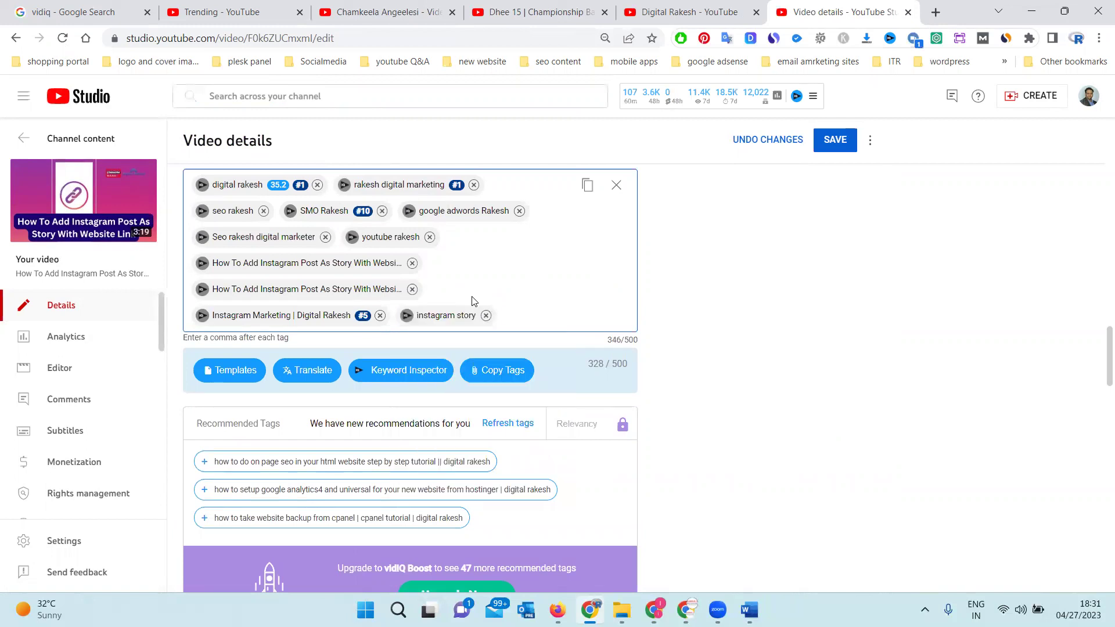
text(websi)
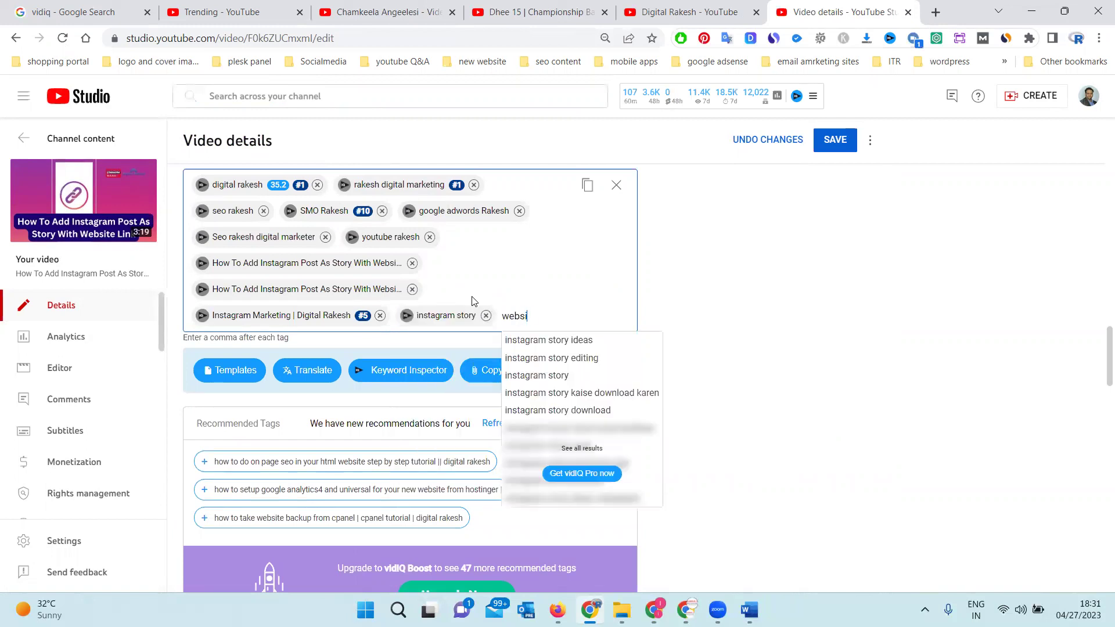
text(te link)
key(Return)
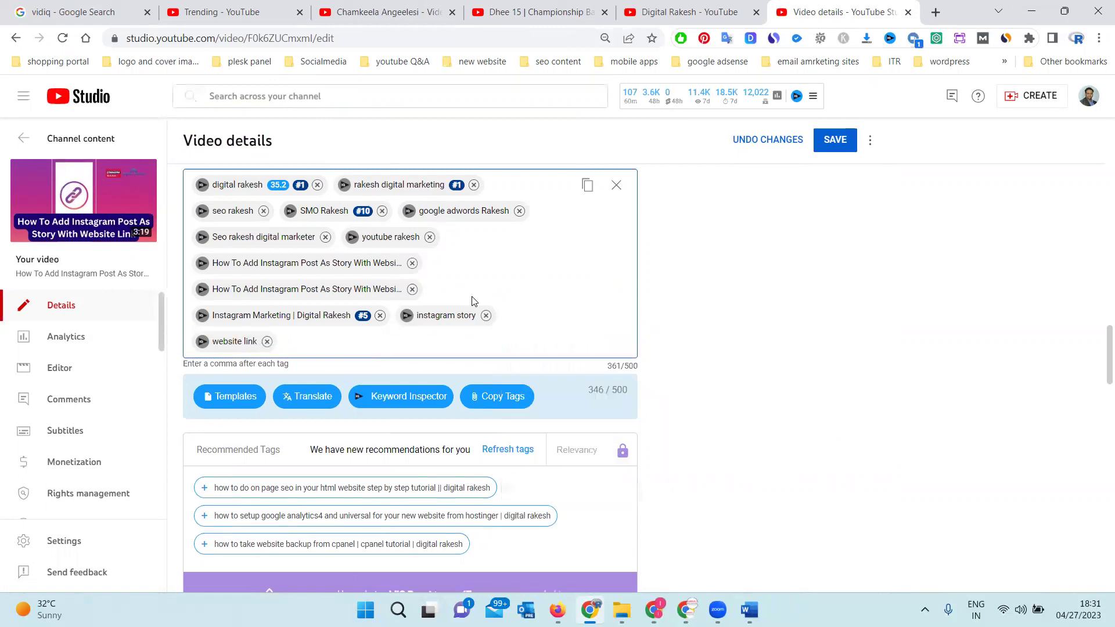
text(insta)
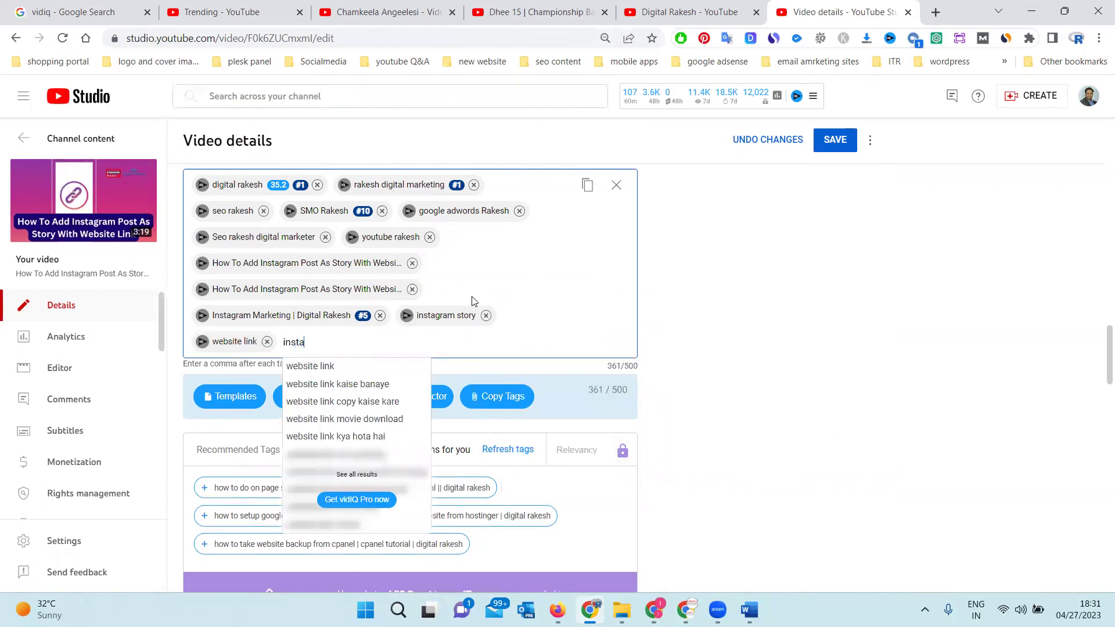
text(gram story)
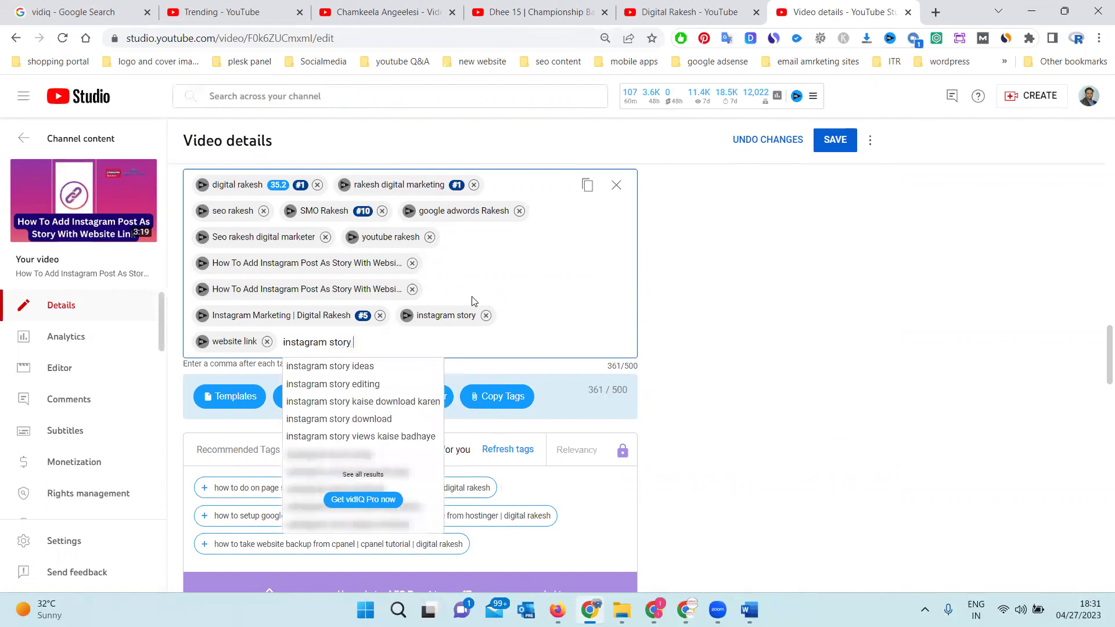
text( marketing)
key(Return)
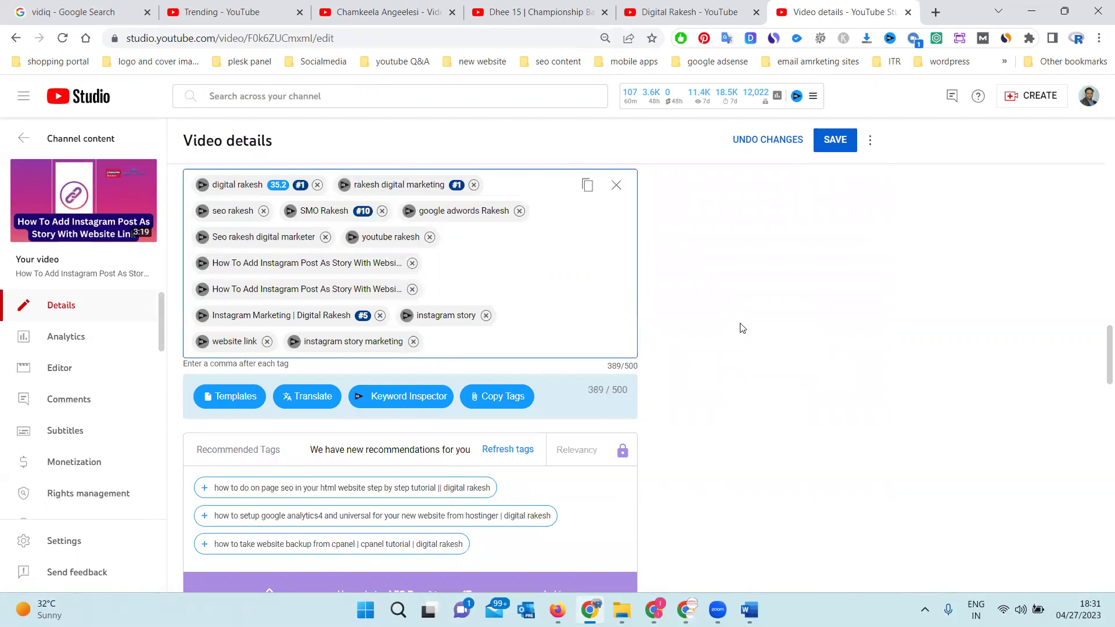
Step: Add Instagram and marketing as tags
scroll(740, 323, up, 15)
scroll(740, 328, up, 3)
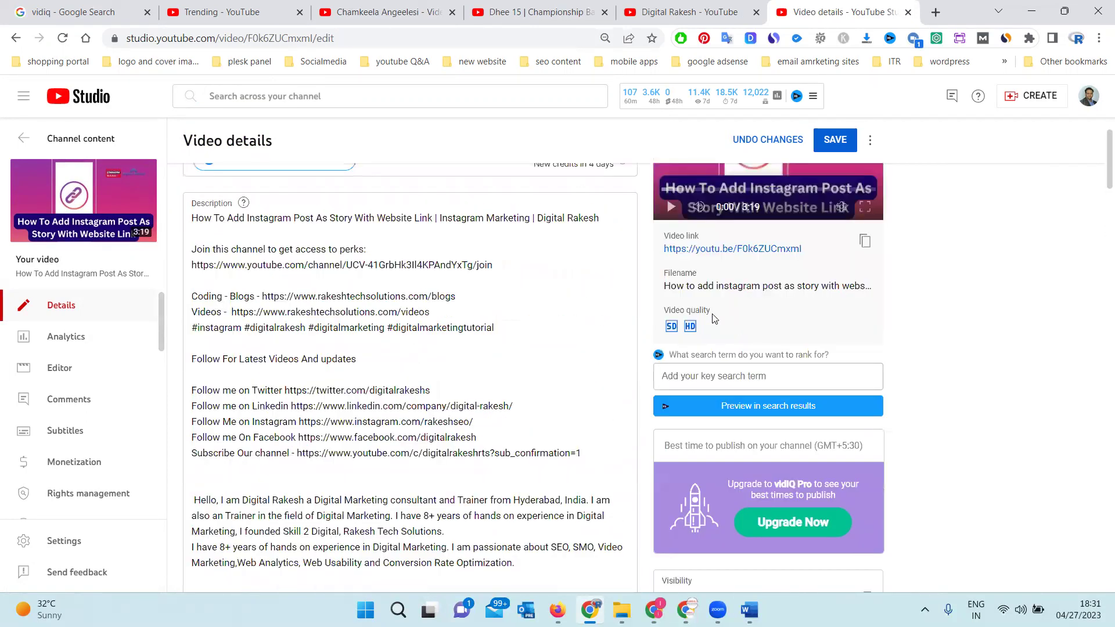
double_click(463, 188)
key(ctrl+c)
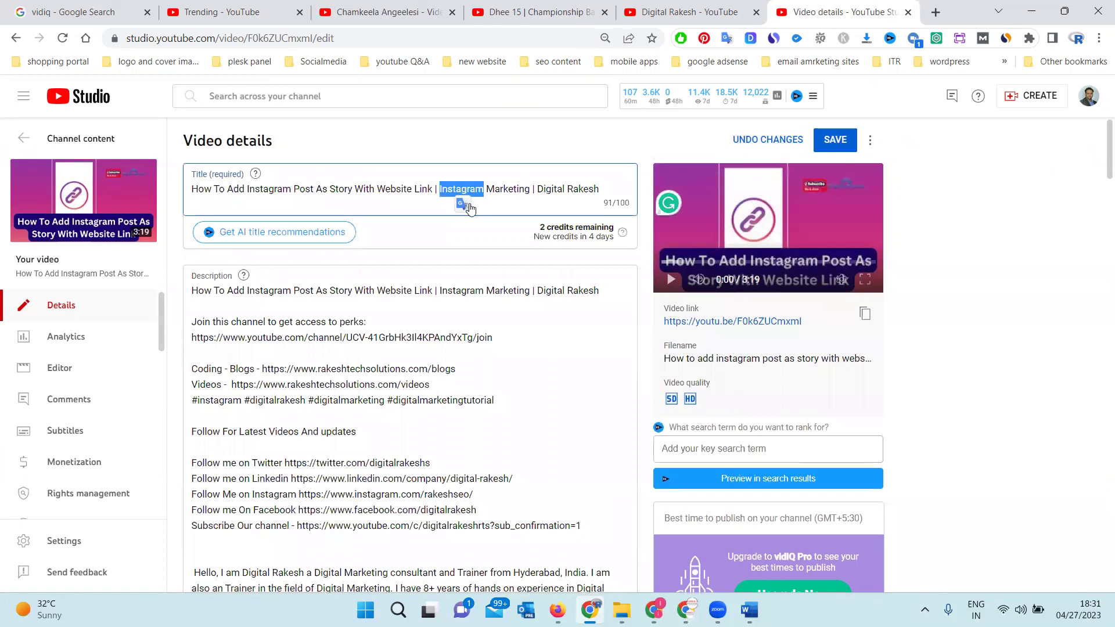
scroll(558, 316, down, 15)
scroll(549, 334, down, 2)
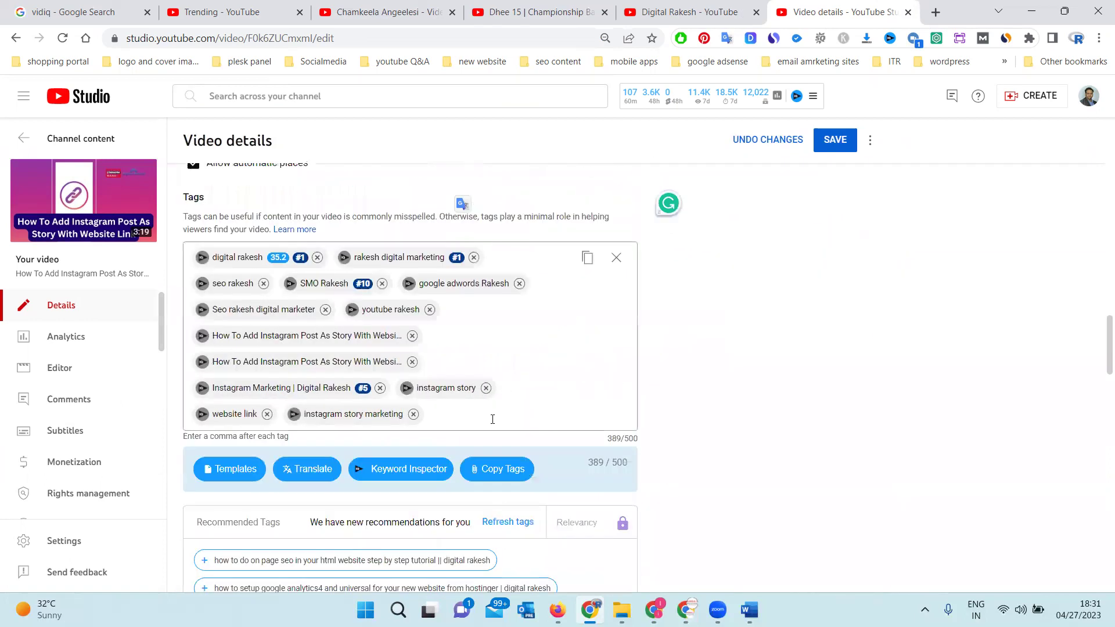
click(493, 421)
key(ctrl+v)
key(Return)
text(ma)
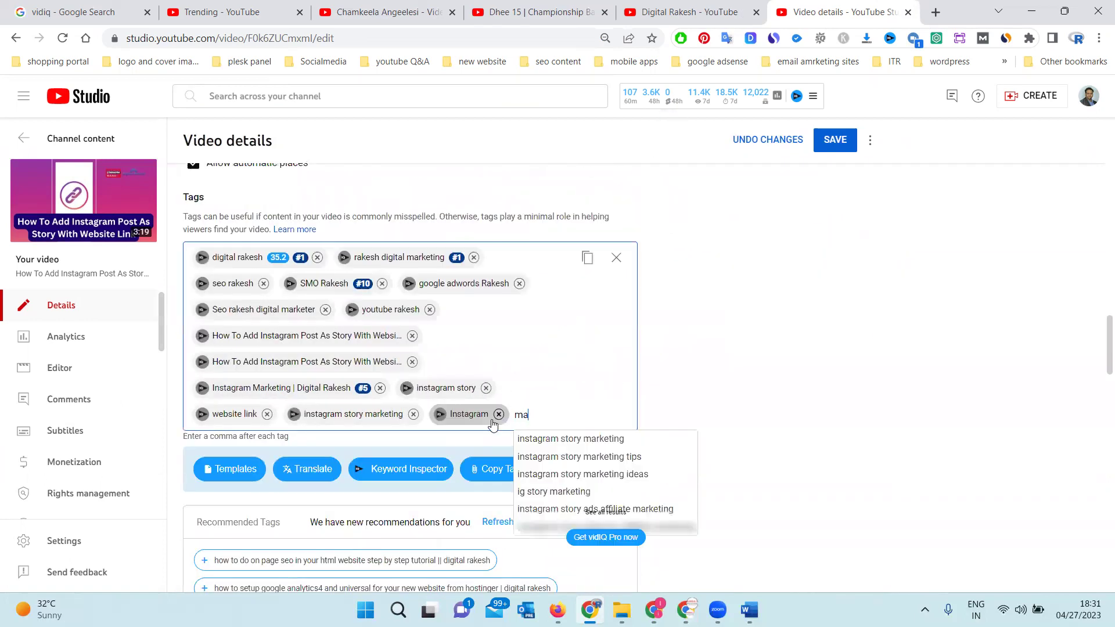
text(rketing)
key(Return)
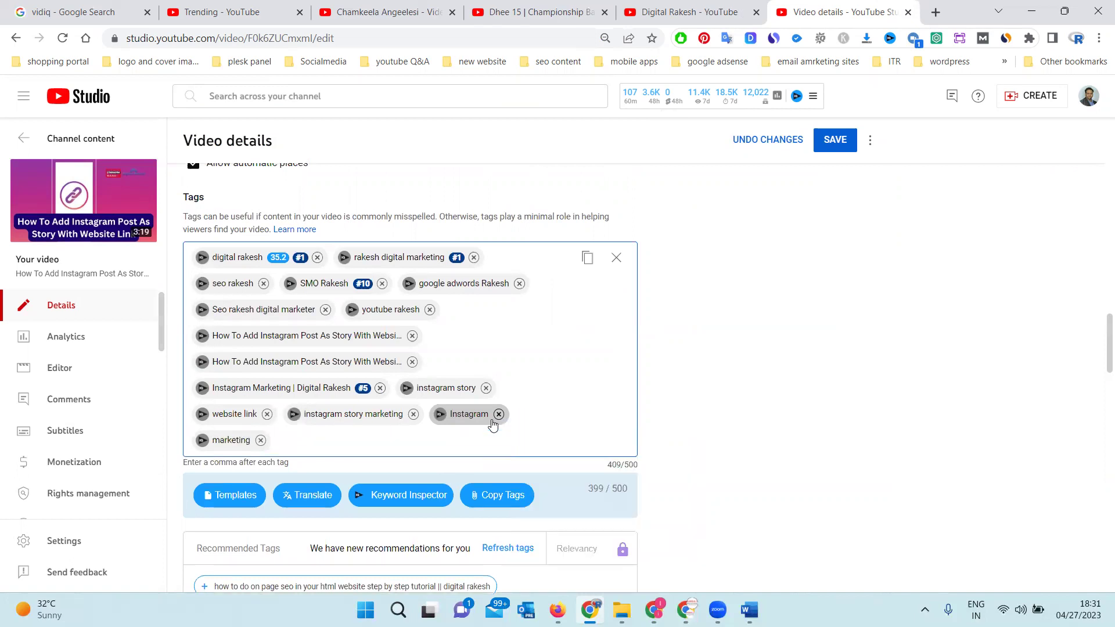
scroll(911, 378, up, 6)
scroll(912, 379, up, 10)
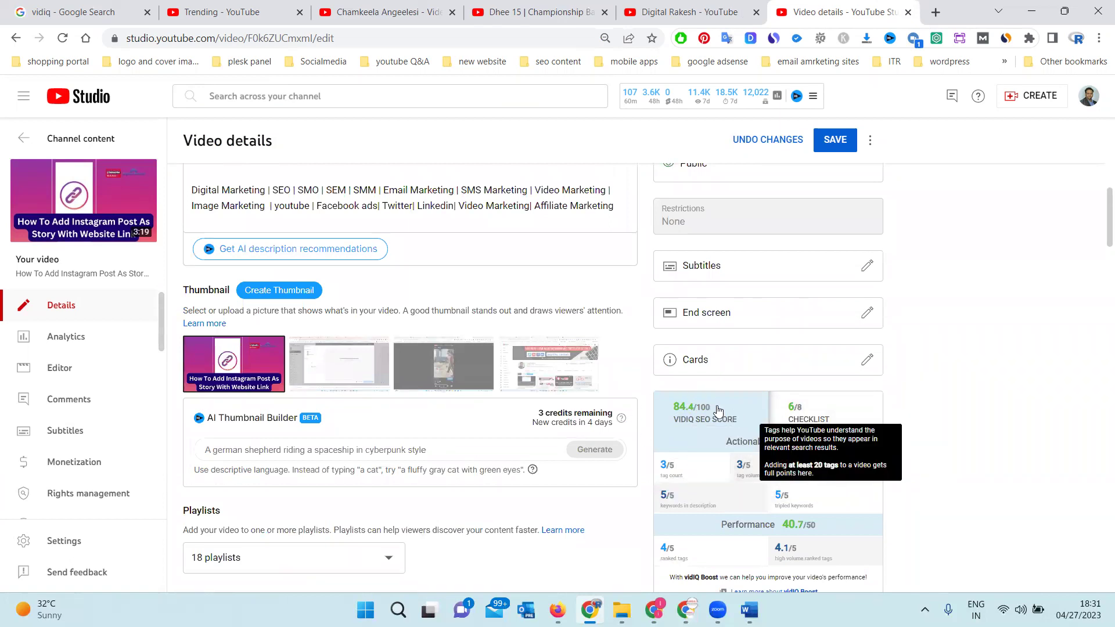
Step: Review the vidIQ checklist for the video and save the updated video details
click(799, 414)
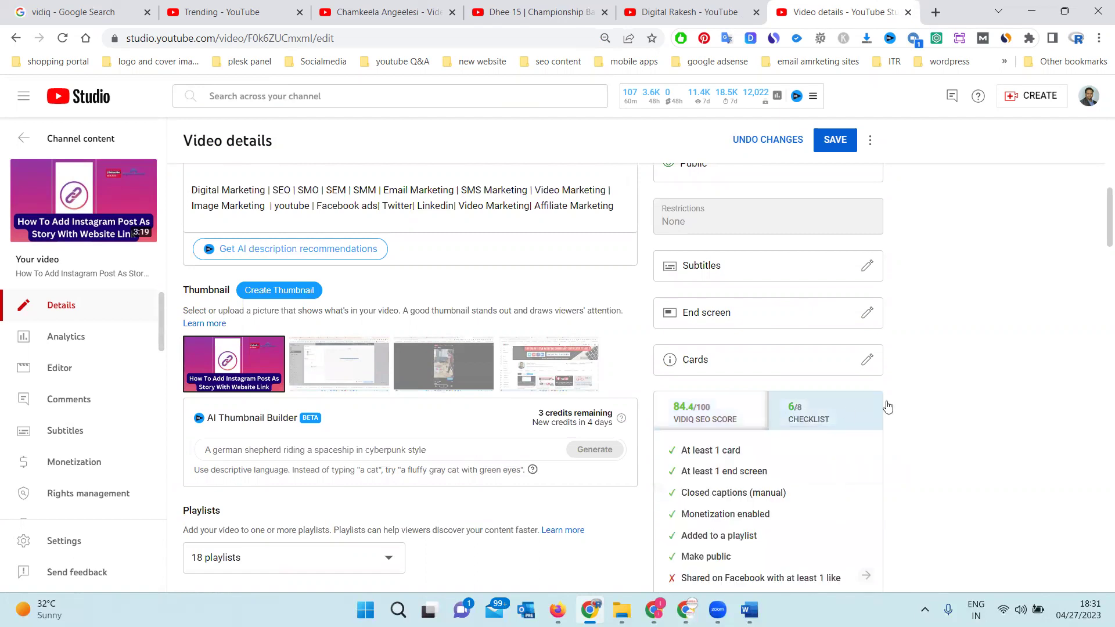
scroll(1043, 360, down, 3)
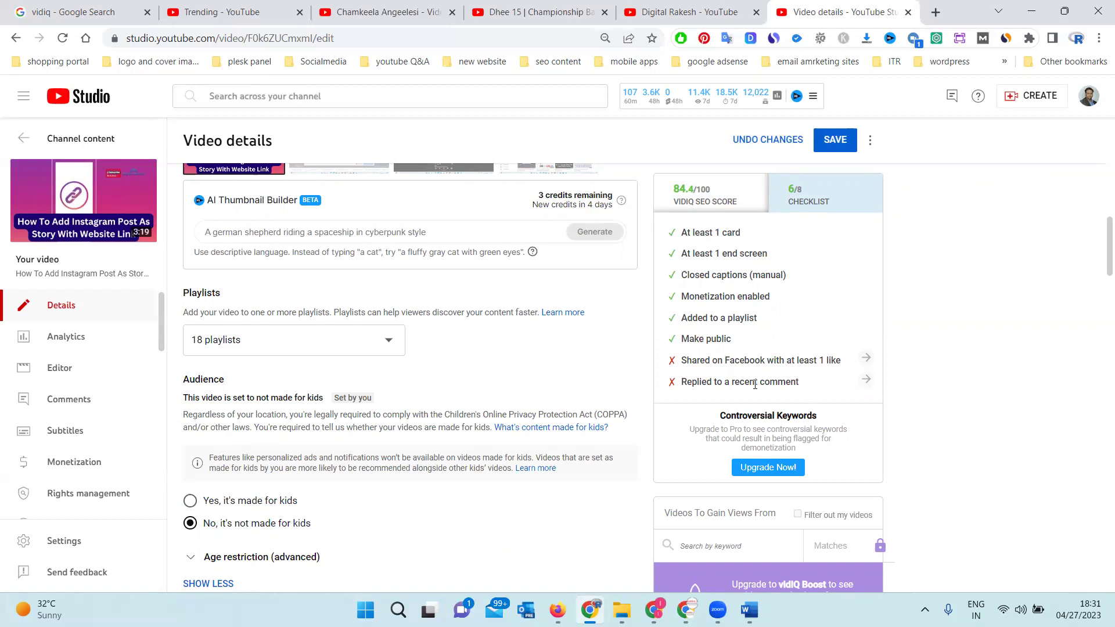
click(835, 142)
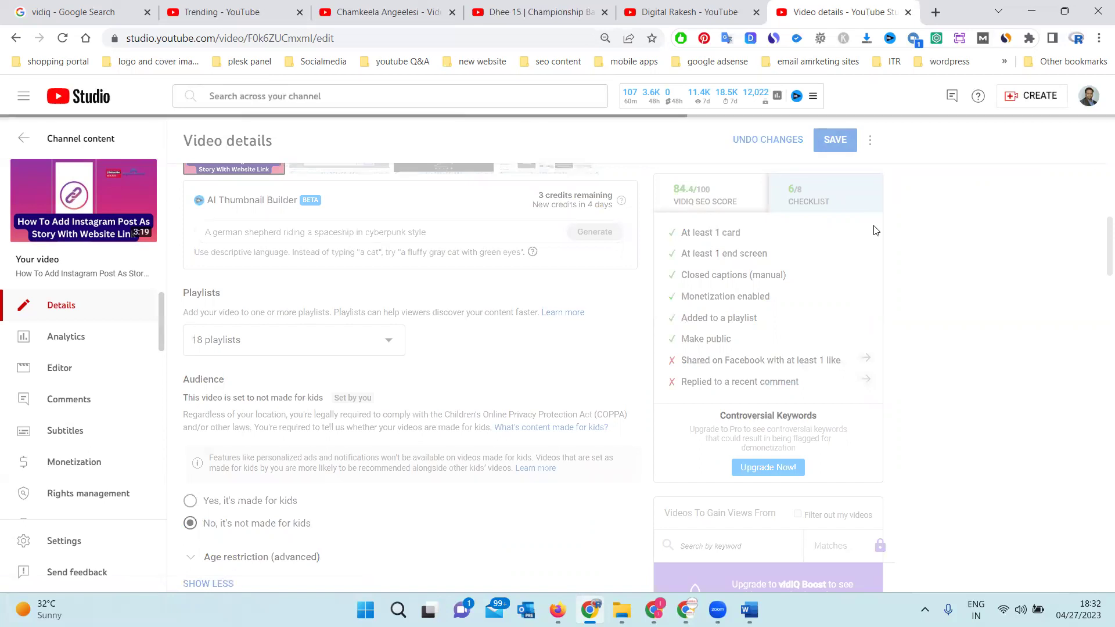
Step: Minimize Chrome and the 'youtube video questions' folder window, leaving Projects (F:) visible
scroll(763, 387, down, 5)
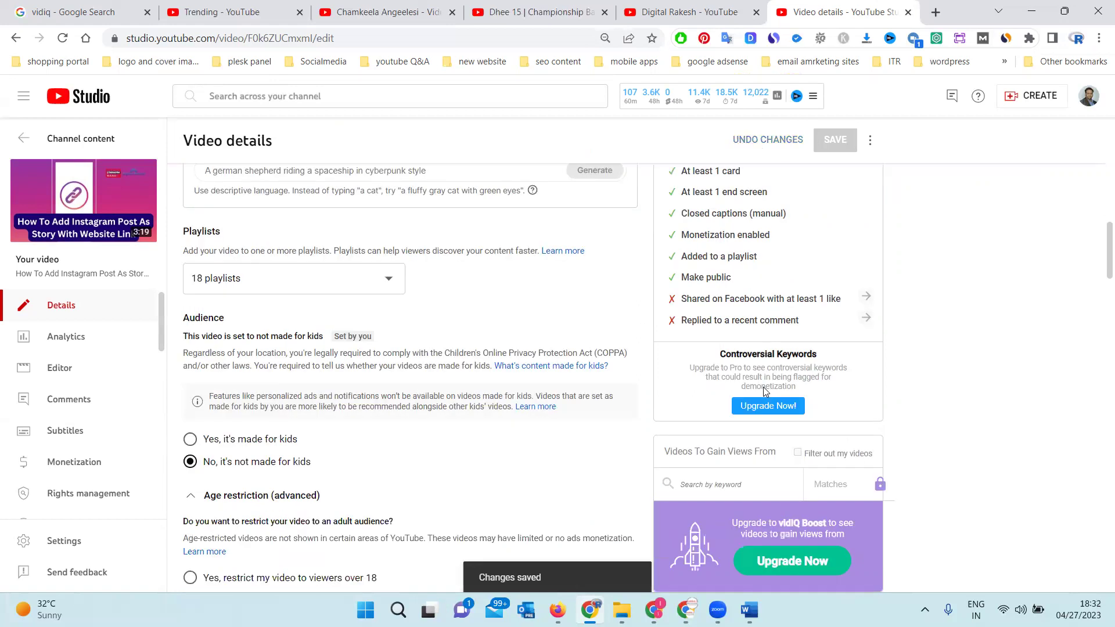
scroll(685, 364, up, 4)
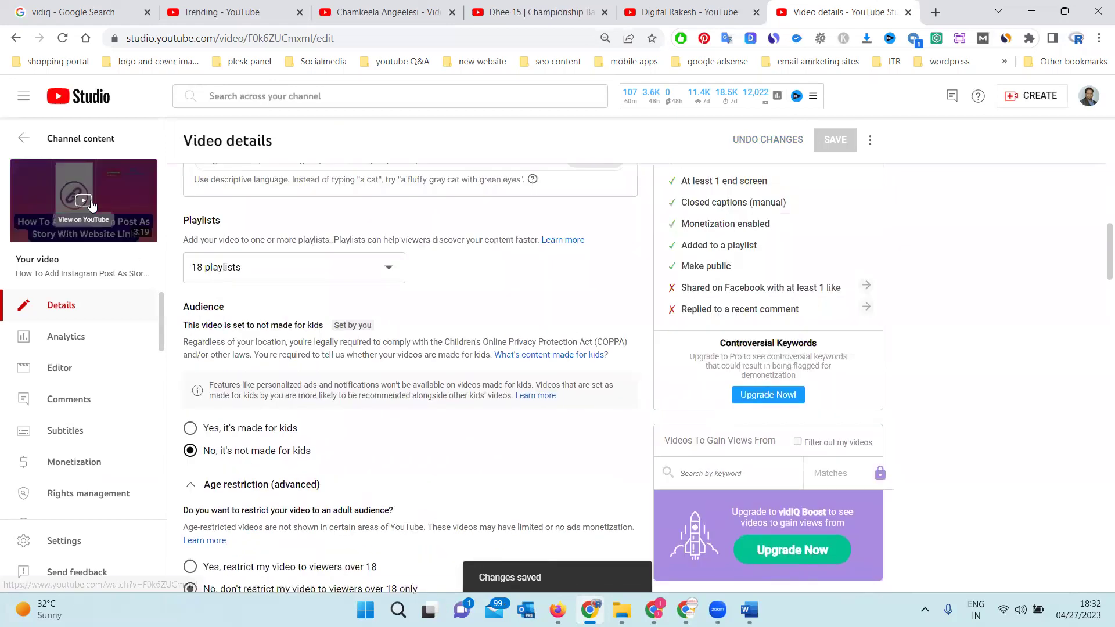
click(1032, 12)
click(1028, 12)
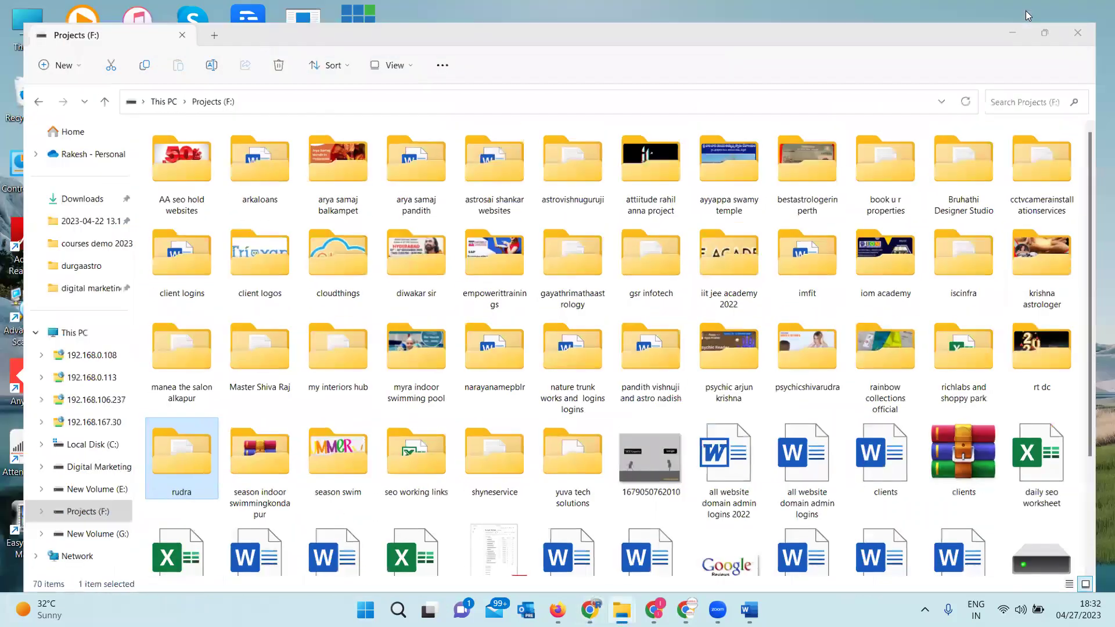
Step: Open 'smo content' and select the promo block from 'Subscribe our channels' through #wordpress
click(1027, 12)
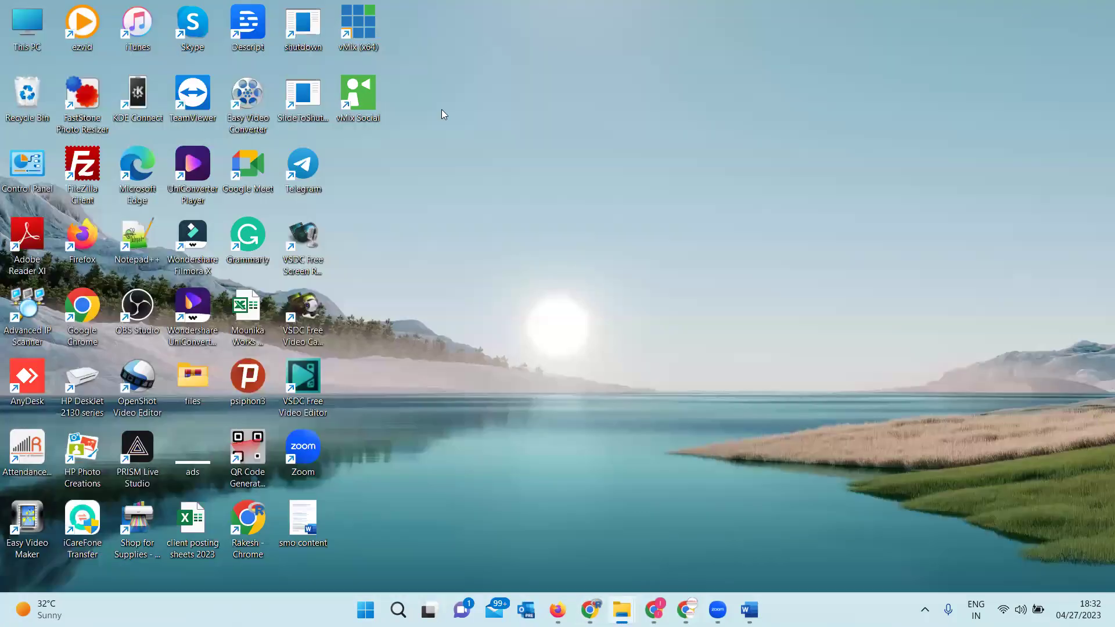
double_click(312, 540)
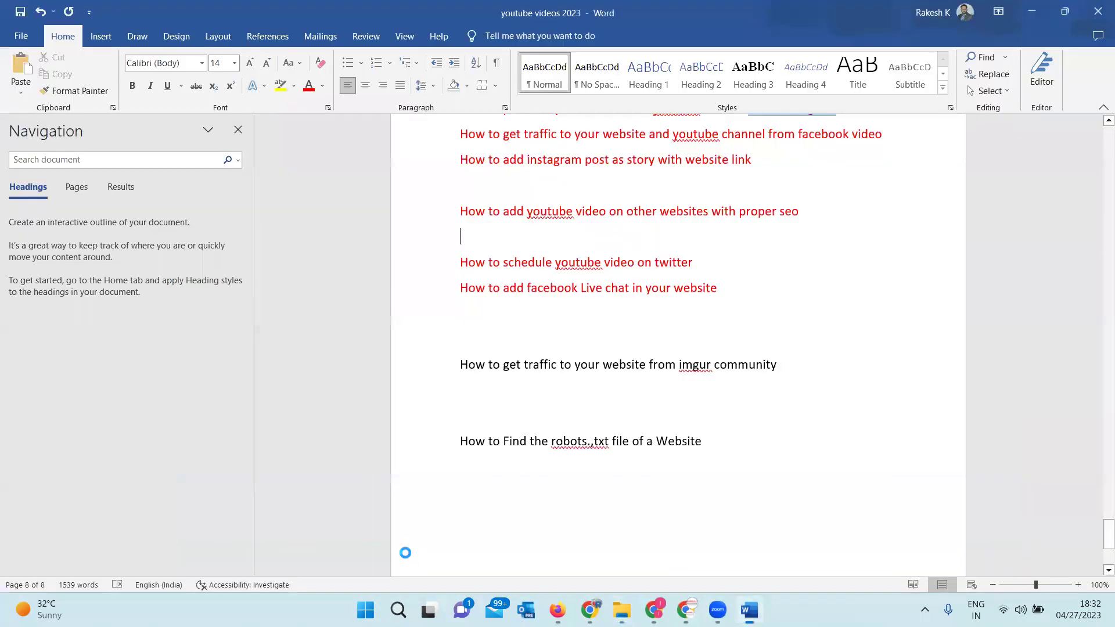
scroll(702, 401, down, 3)
scroll(699, 386, down, 10)
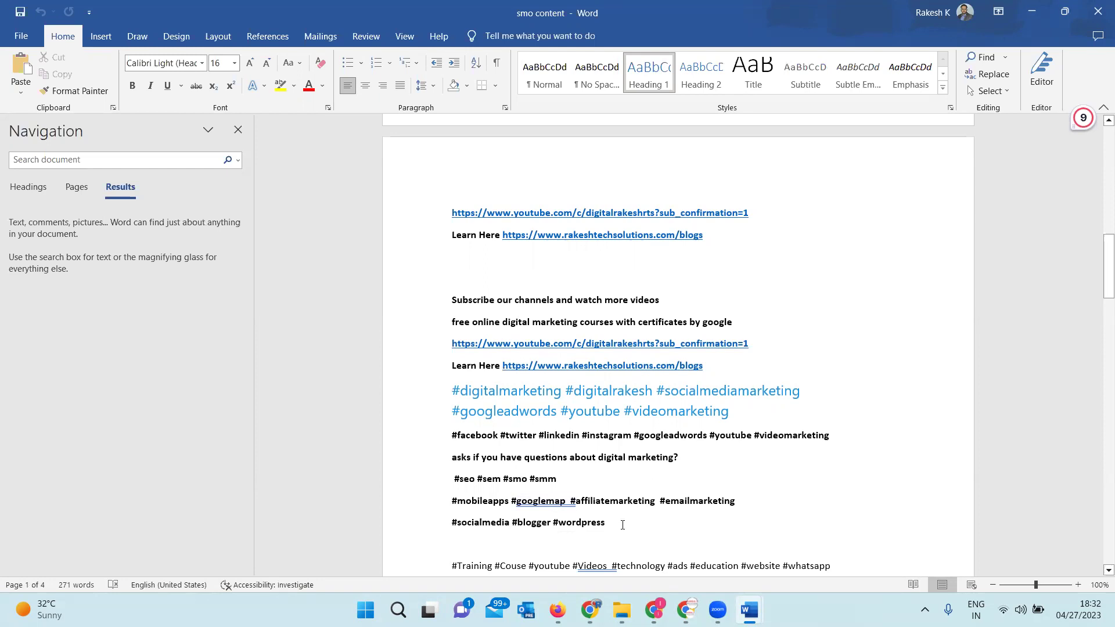
drag(591, 490, 459, 309)
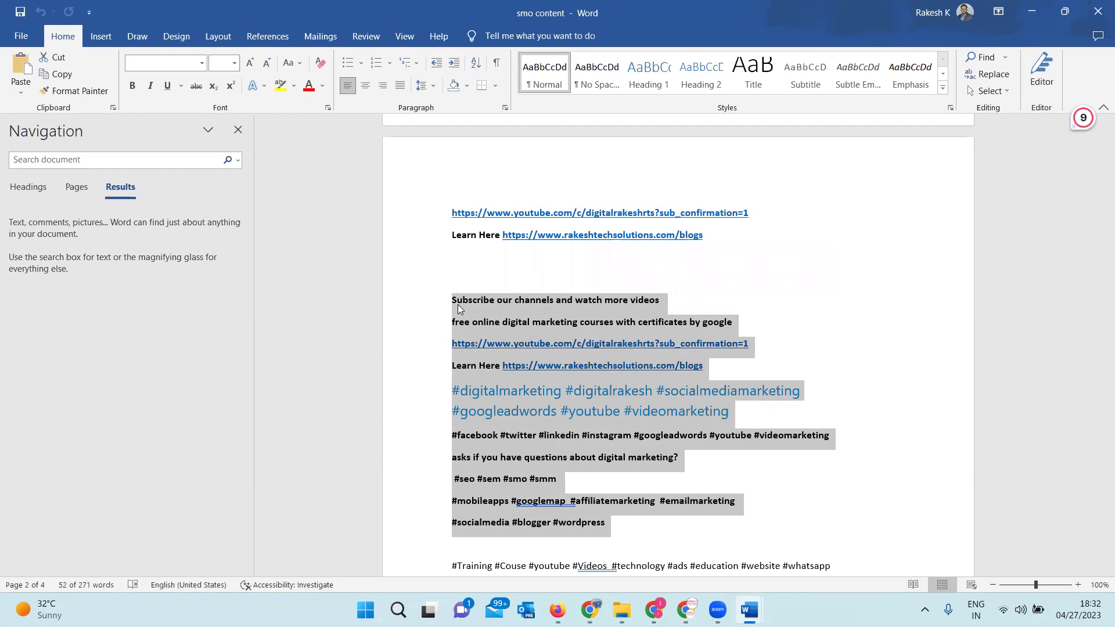
Step: Put away both Word documents and open the video's YouTube watch page from Studio
click(1036, 11)
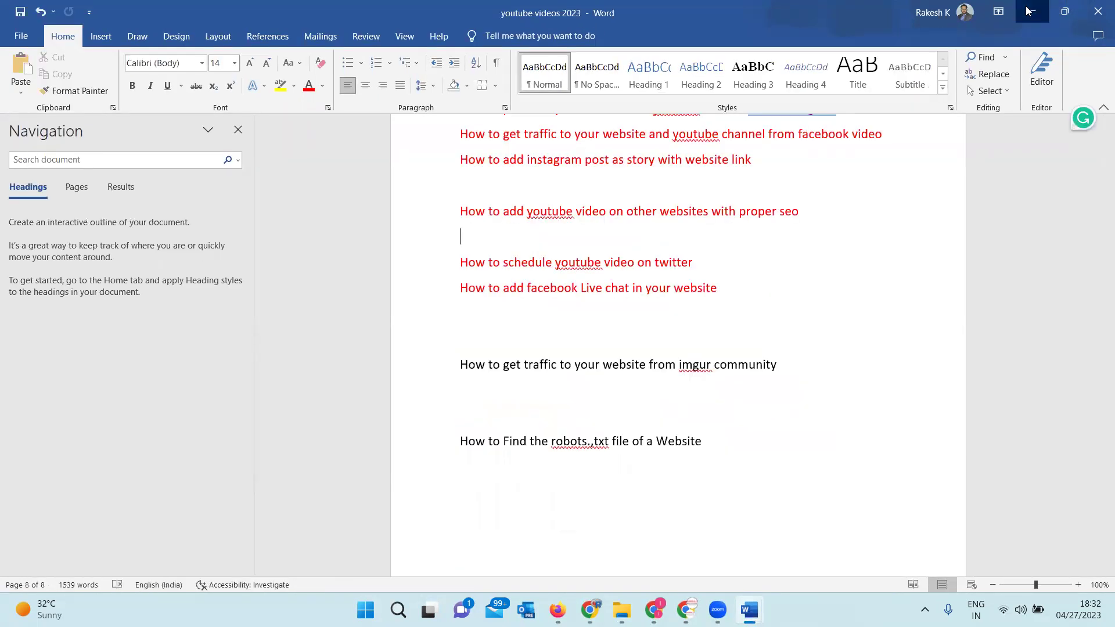
click(1036, 11)
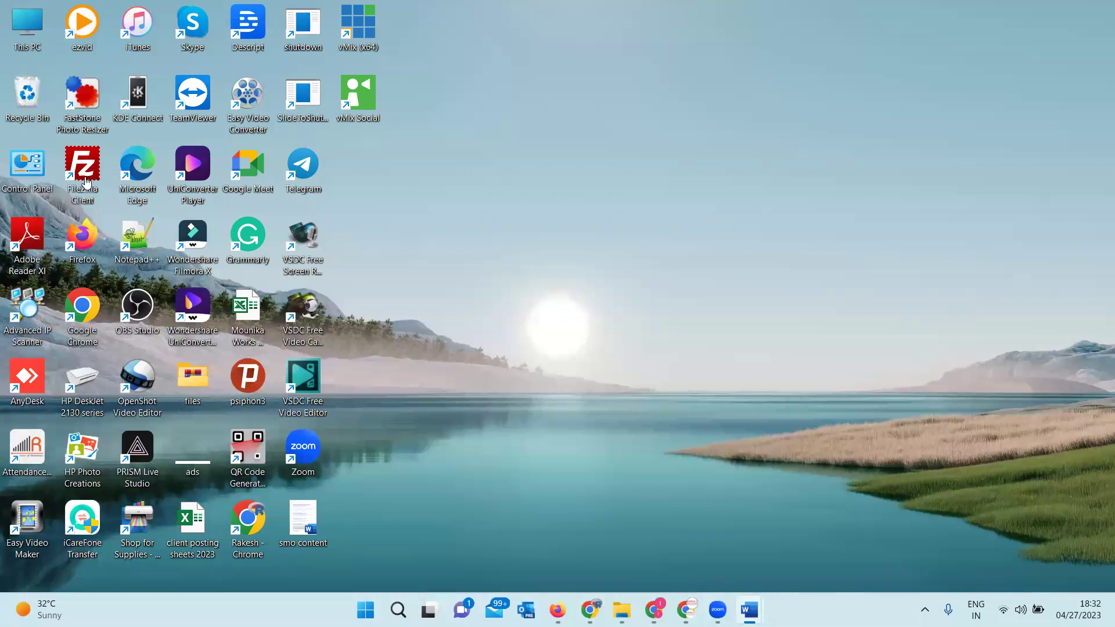
key(alt+Tab)
click(138, 214)
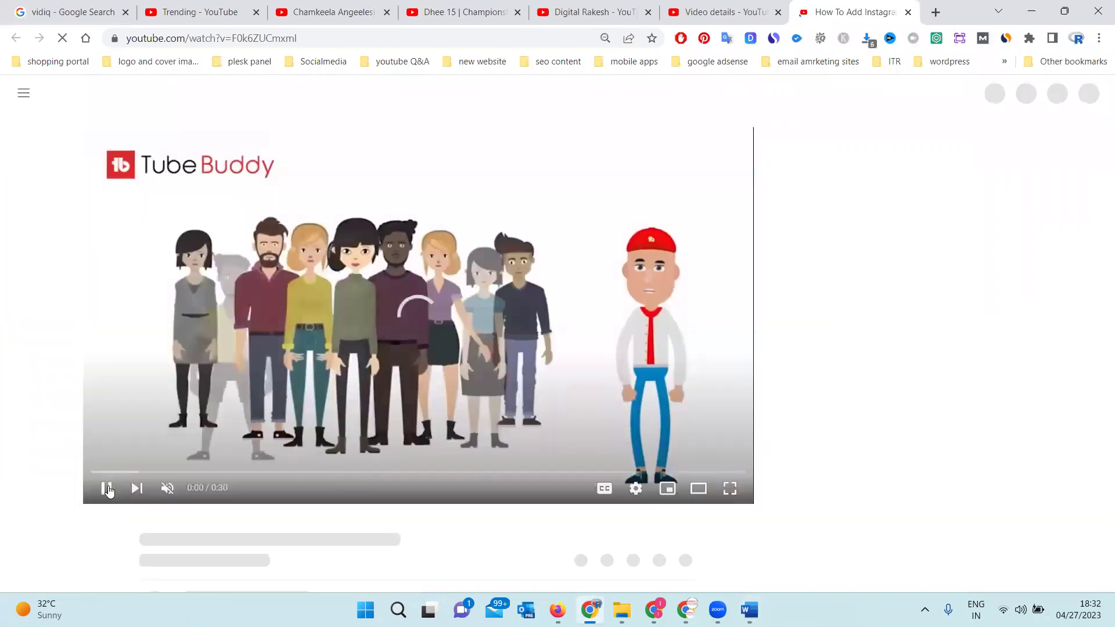
Step: Pause playback and post the copied promo text as a comment on the video
click(108, 490)
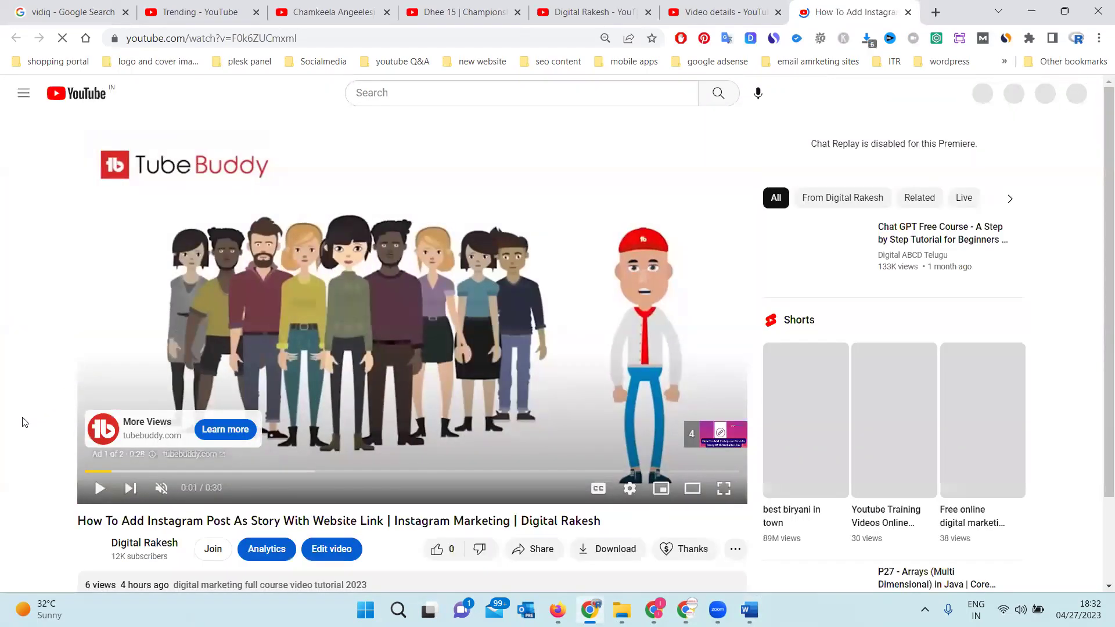
scroll(30, 406, down, 5)
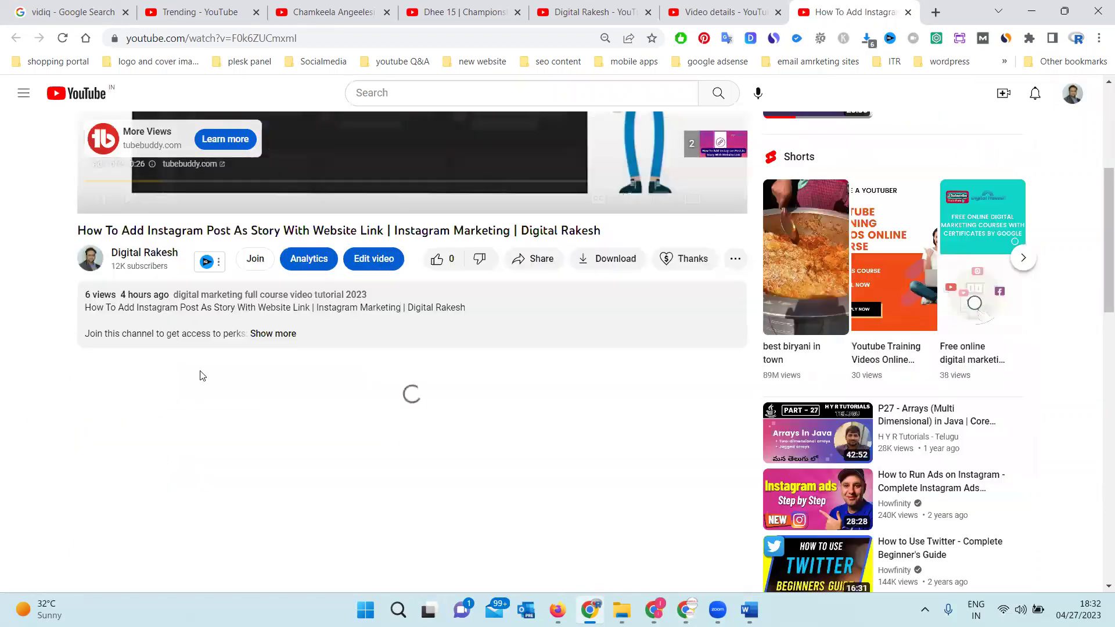
click(100, 200)
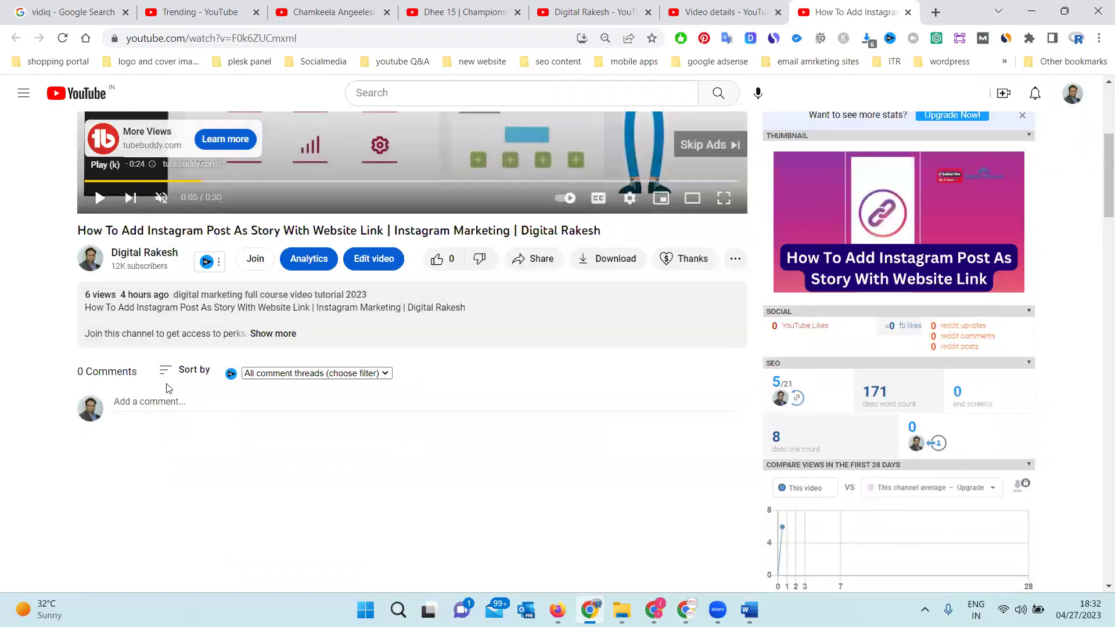
click(168, 404)
key(ctrl+v)
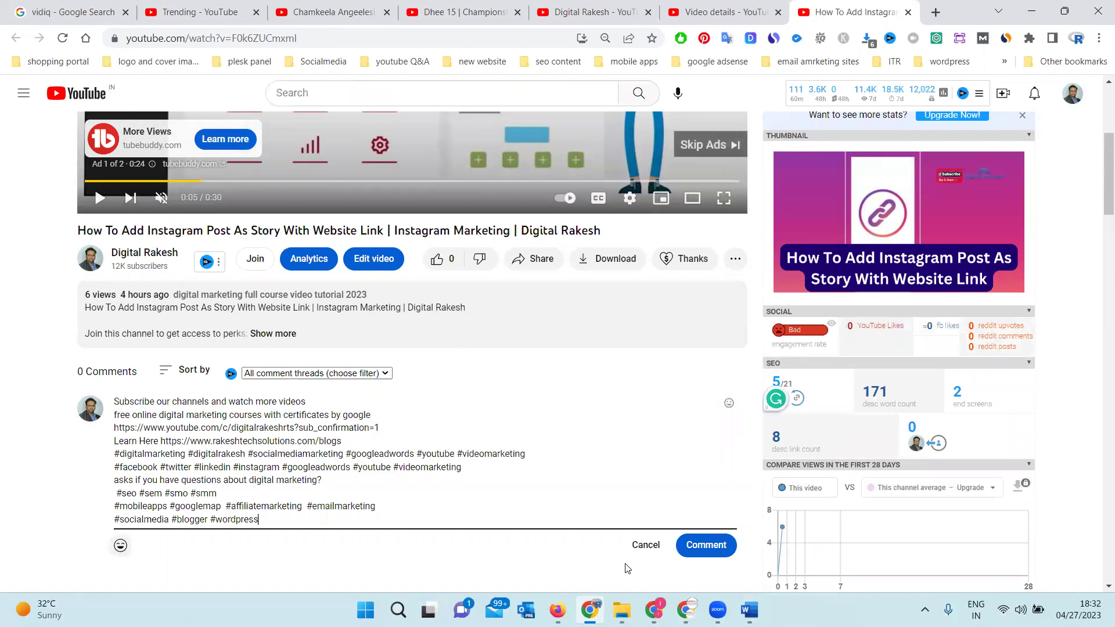
click(699, 542)
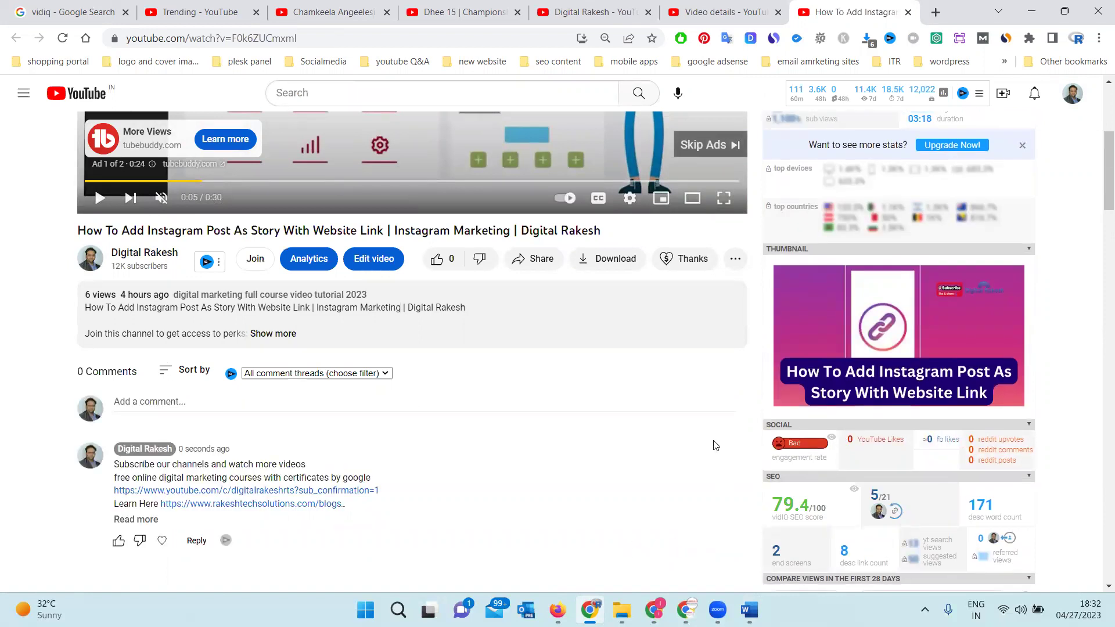
Step: Pin the new promotional comment, then go back to the video details tab
click(734, 455)
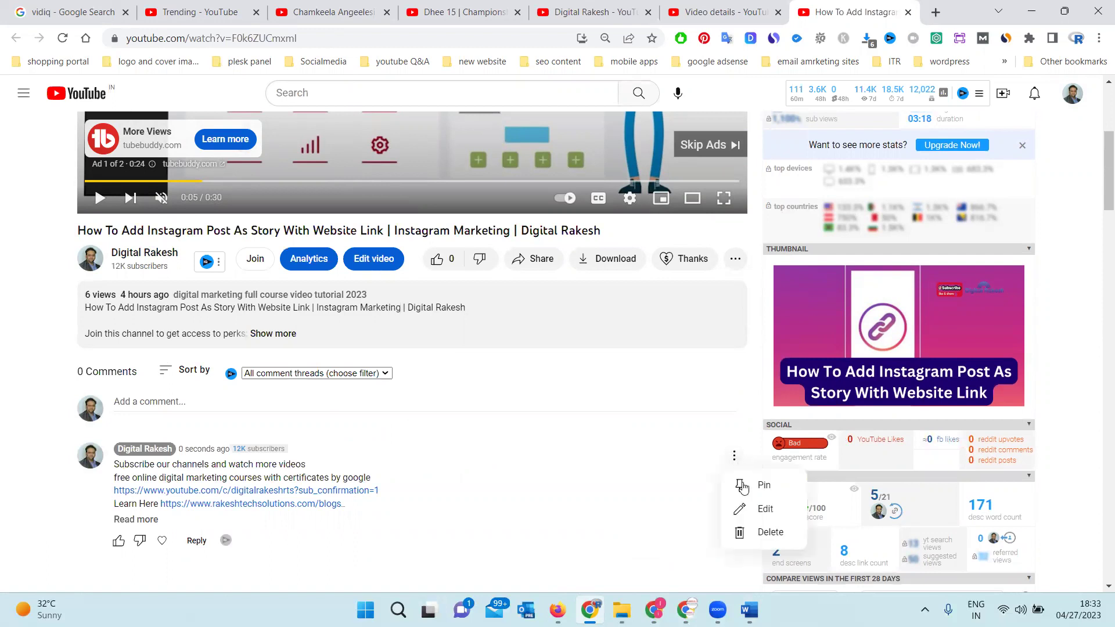
click(747, 486)
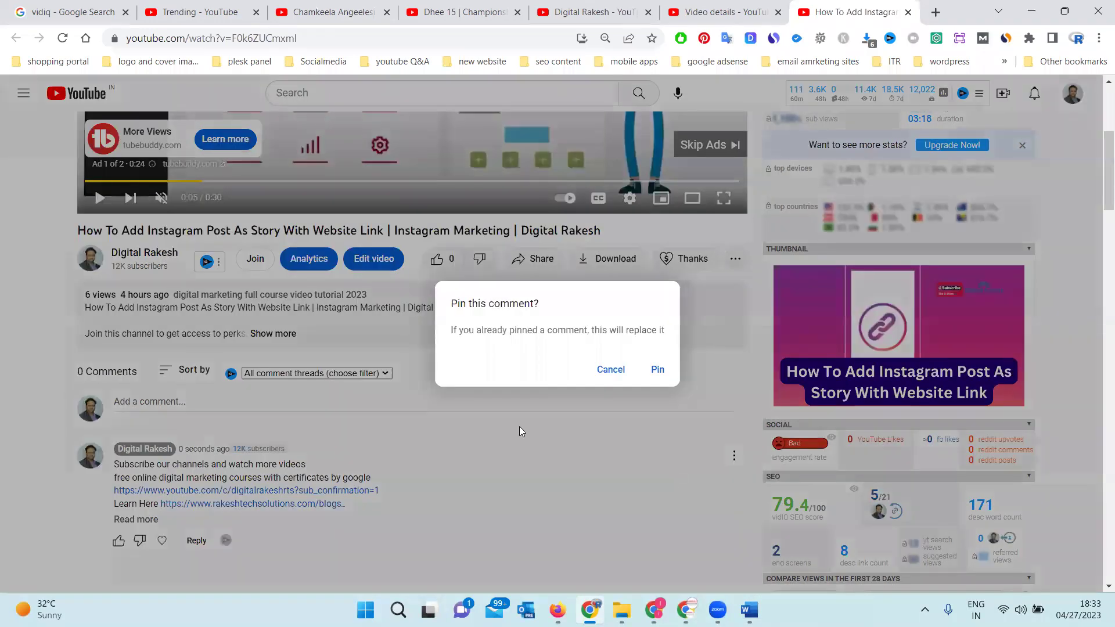
click(656, 369)
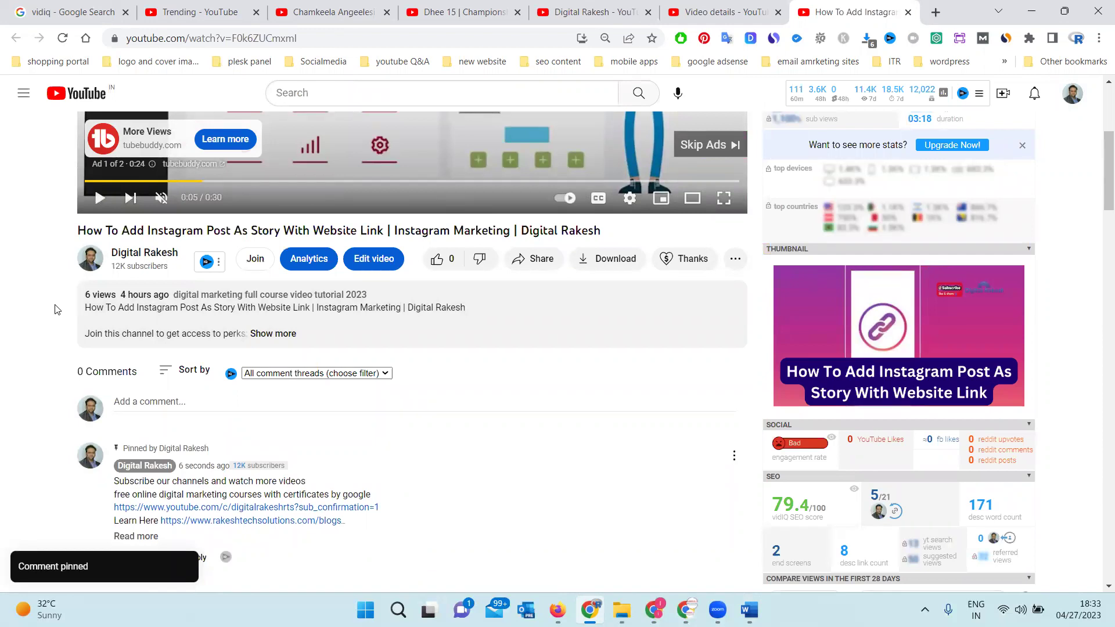
click(692, 16)
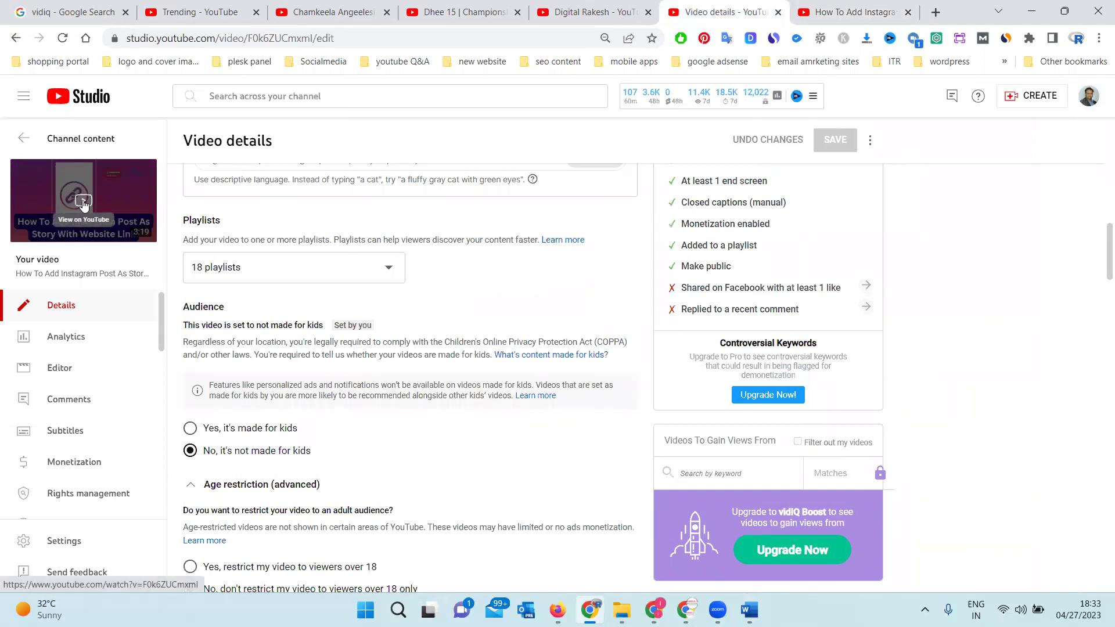
Step: Move from the channel videos tab through Trending to the Chamkeela Angeelesi video song page
click(598, 12)
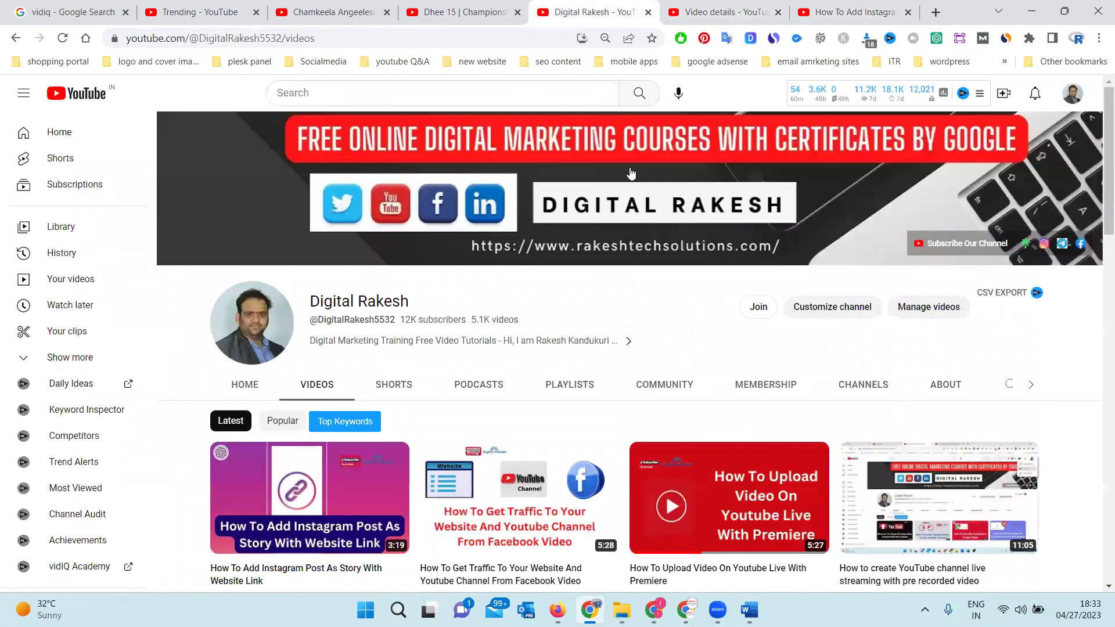
scroll(665, 276, down, 1)
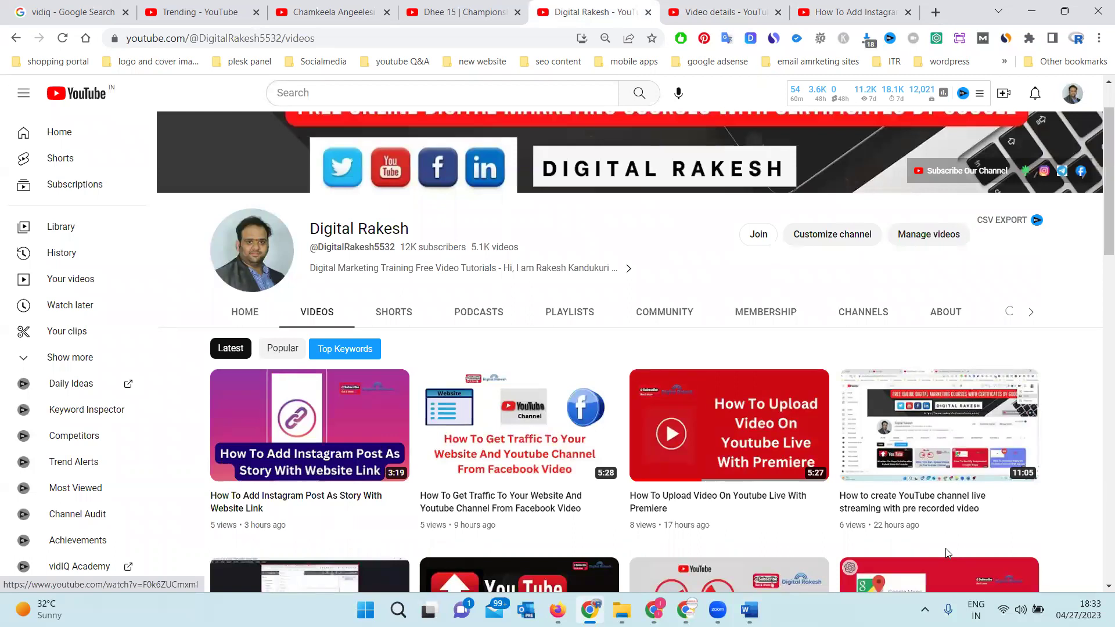
mouse_move(898, 448)
click(166, 5)
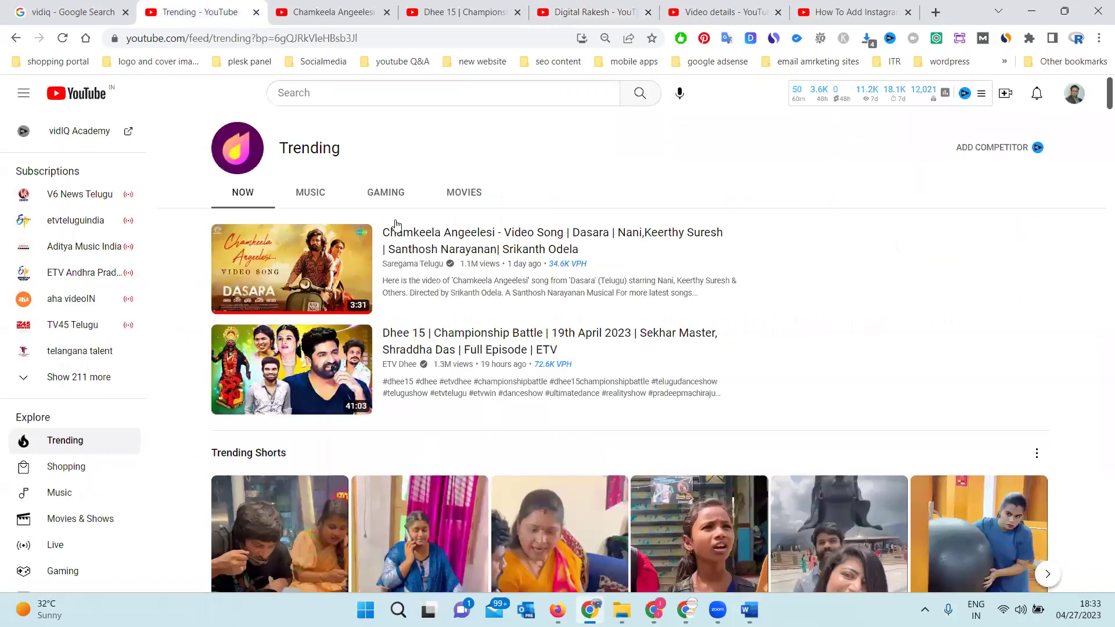
click(339, 12)
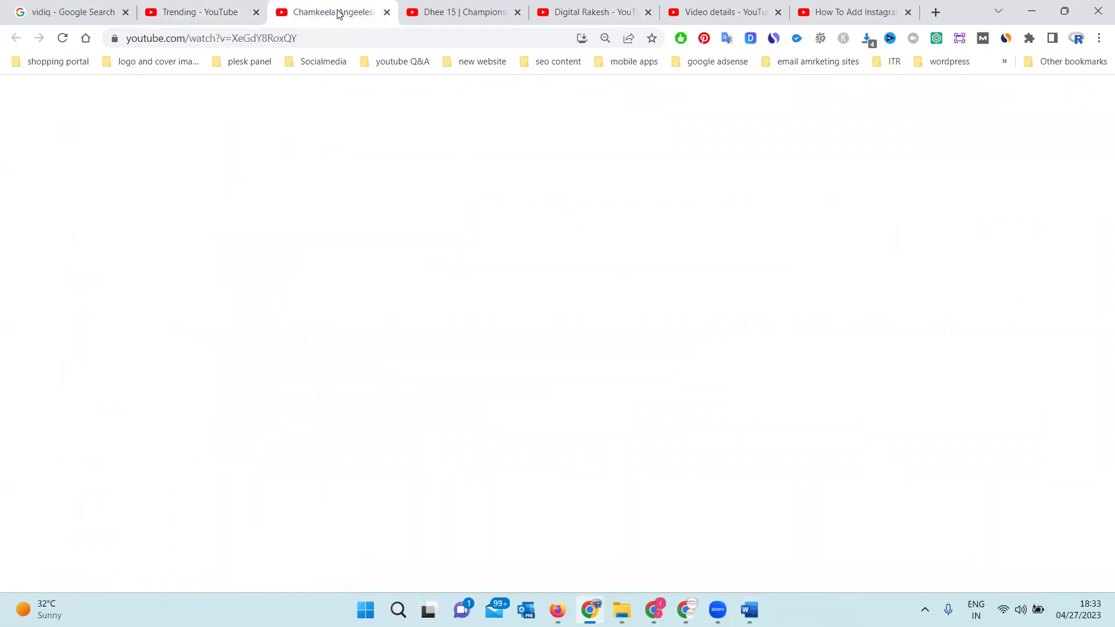